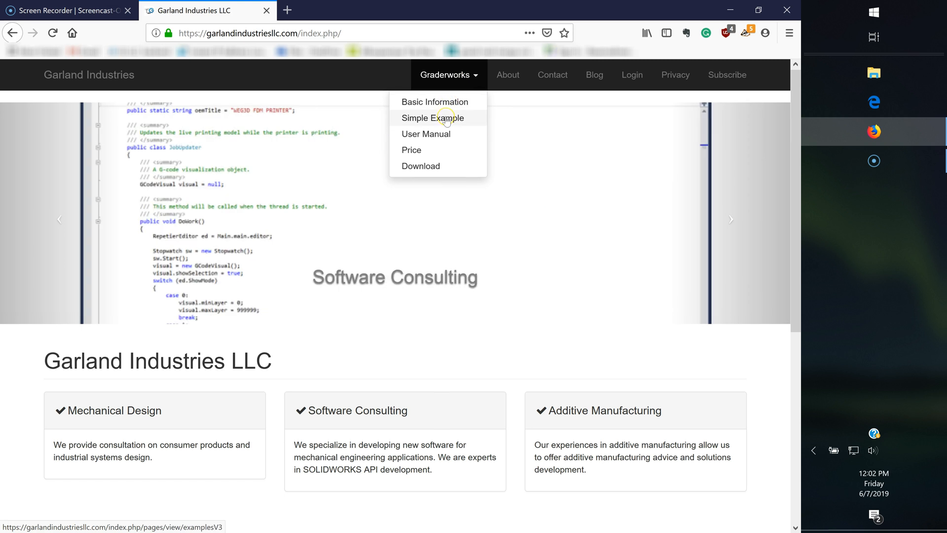
Download the zip file with students' SOLIDWORKS files from the Graderworks Simple Example page and show it in its download folder
{"action": "left_click", "coordinate": [446, 119]}
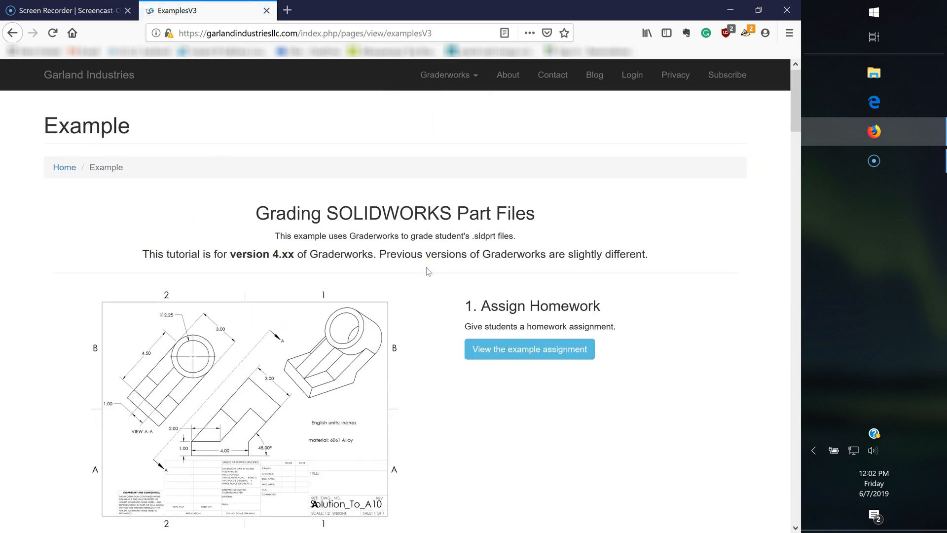
{"action": "scroll", "coordinate": [427, 272], "scroll_direction": "down", "scroll_amount": 3}
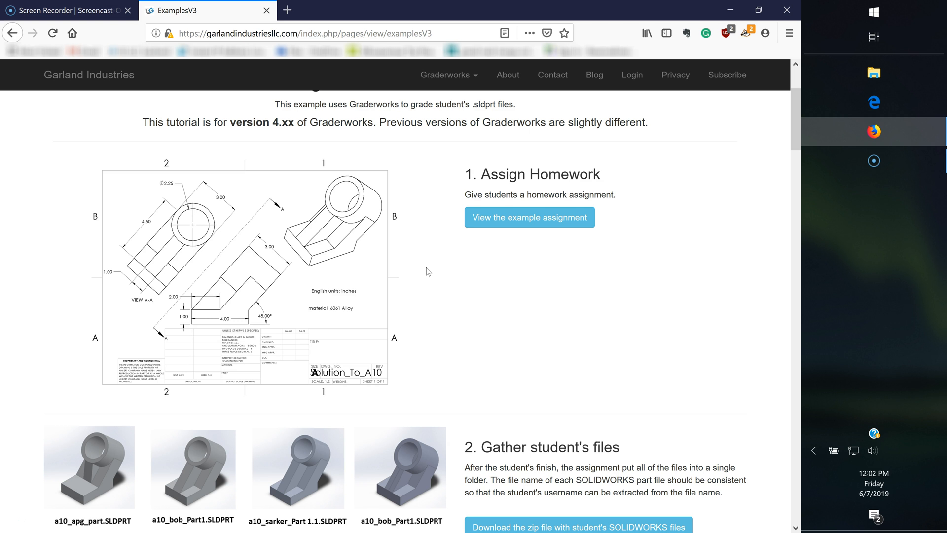
{"action": "left_click", "coordinate": [454, 82]}
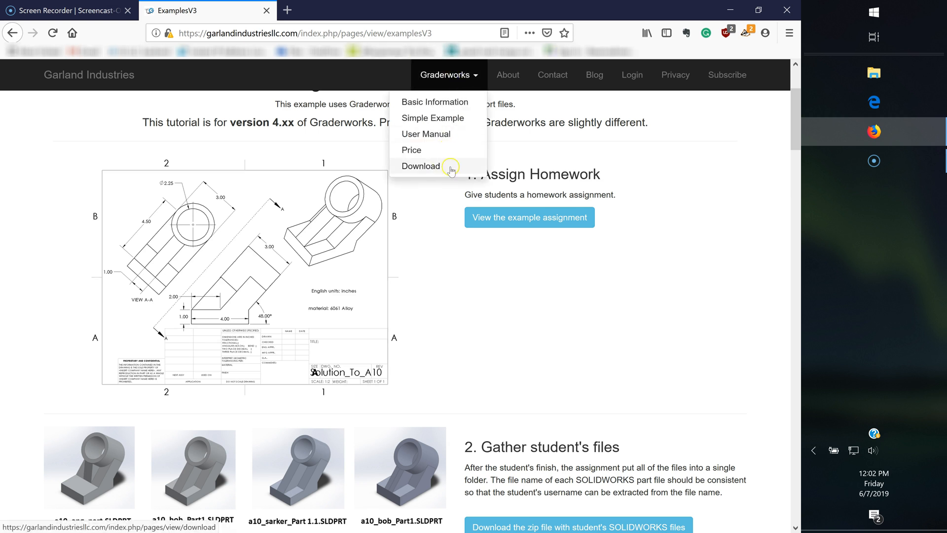
{"action": "left_click", "coordinate": [526, 320]}
{"action": "scroll", "coordinate": [527, 318], "scroll_direction": "down", "scroll_amount": 2}
{"action": "scroll", "coordinate": [527, 319], "scroll_direction": "down", "scroll_amount": 1}
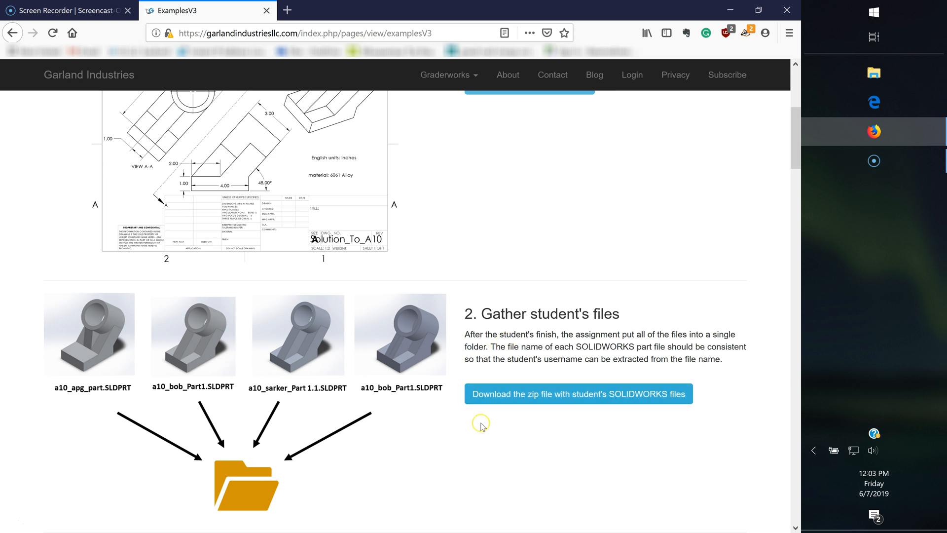
{"action": "left_click", "coordinate": [573, 403]}
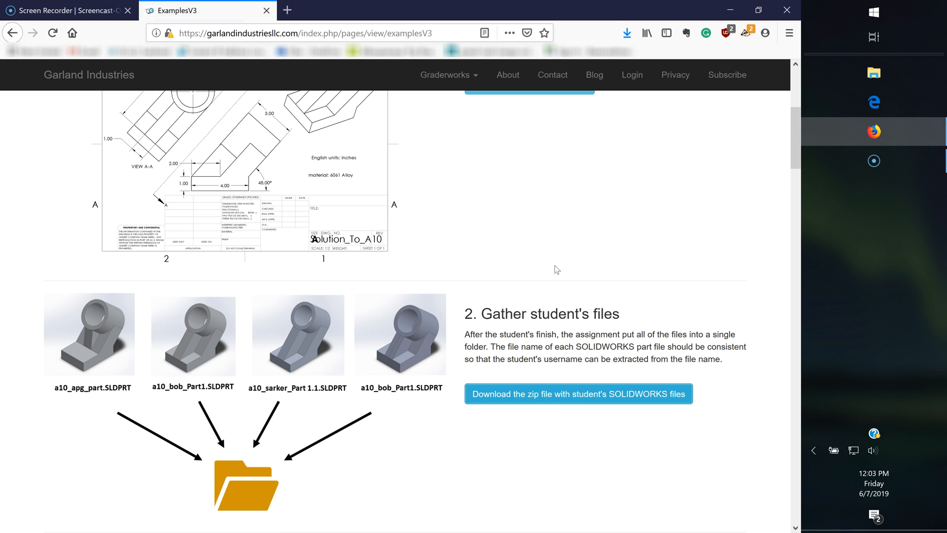
{"action": "key", "text": "ctrl+j"}
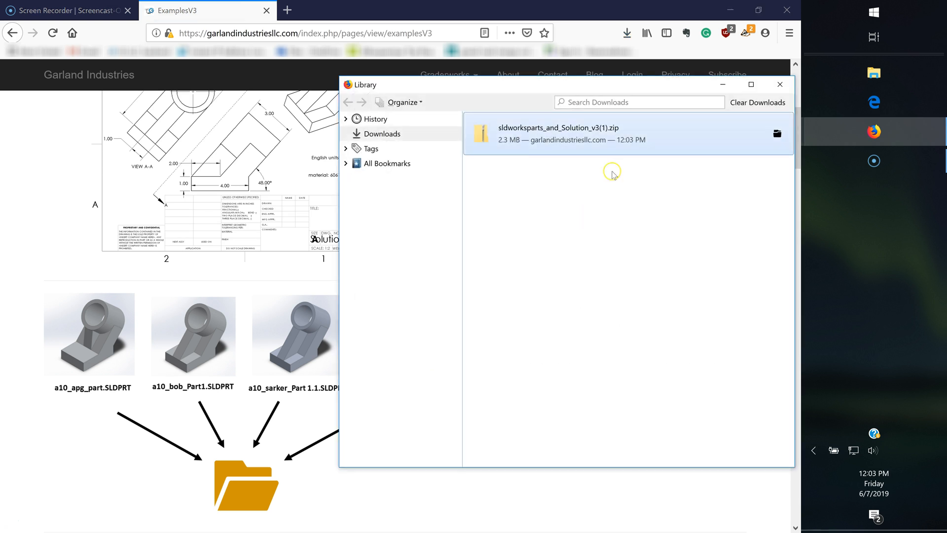
{"action": "left_click", "coordinate": [780, 135]}
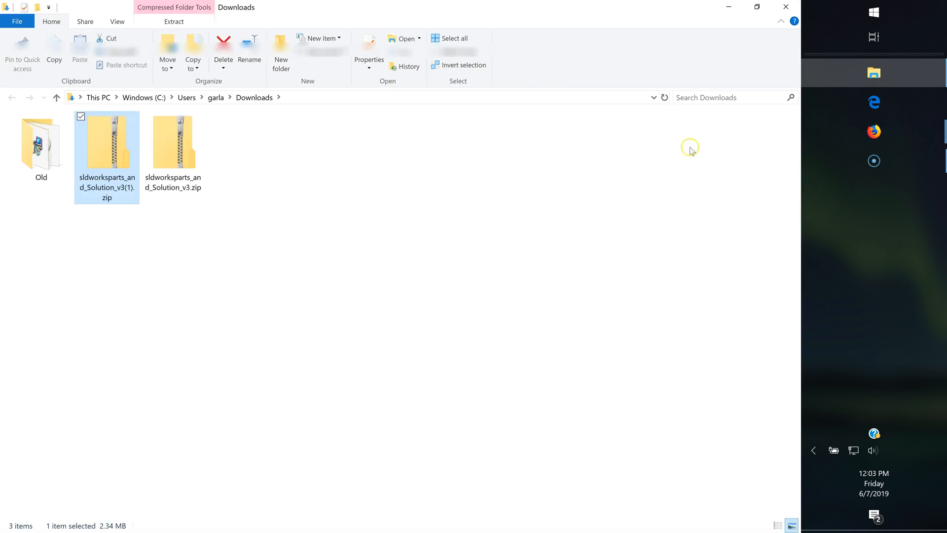
Extract the downloaded zip into a new Desktop folder named Example2 and open the extracted sldworksparts folder
{"action": "left_click", "coordinate": [168, 21]}
{"action": "left_click", "coordinate": [418, 56]}
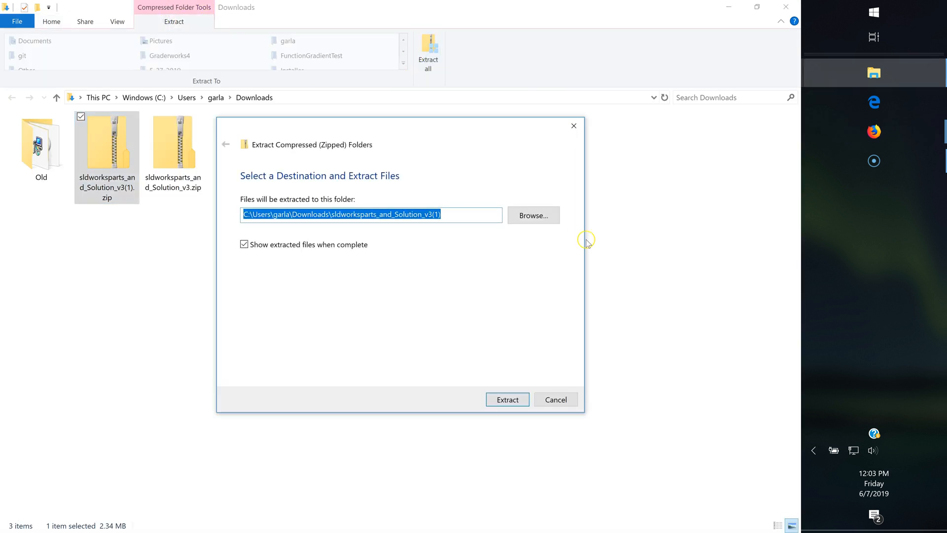
{"action": "left_click", "coordinate": [534, 220]}
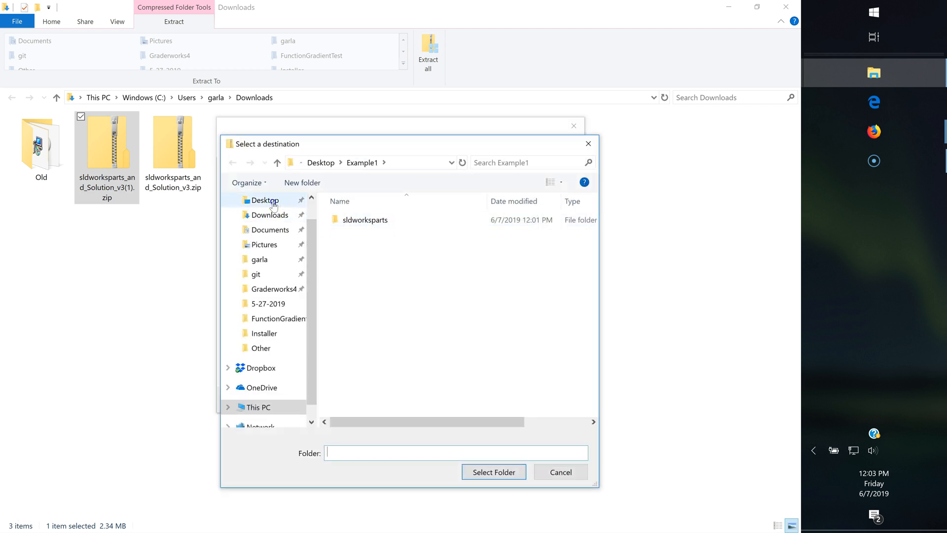
{"action": "left_click", "coordinate": [271, 201]}
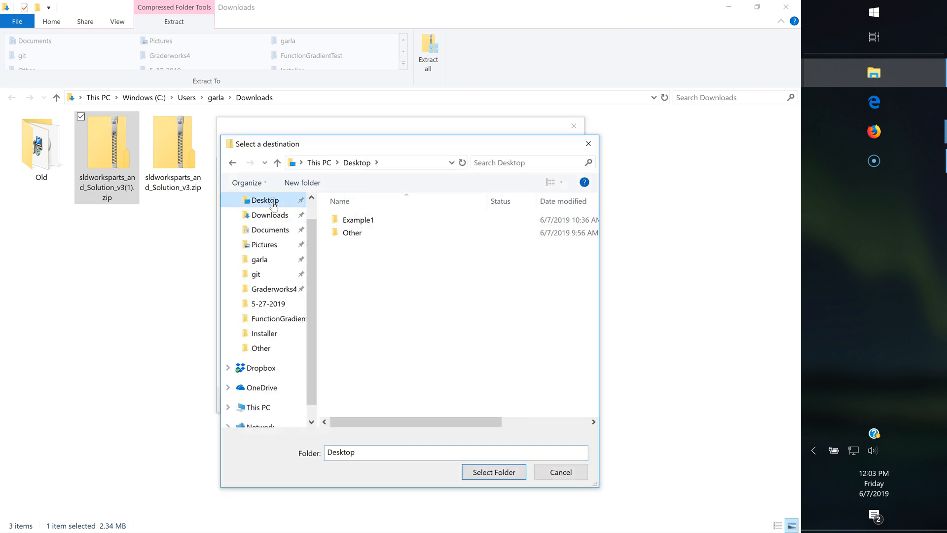
{"action": "left_click", "coordinate": [303, 183]}
{"action": "type", "text": "E"}
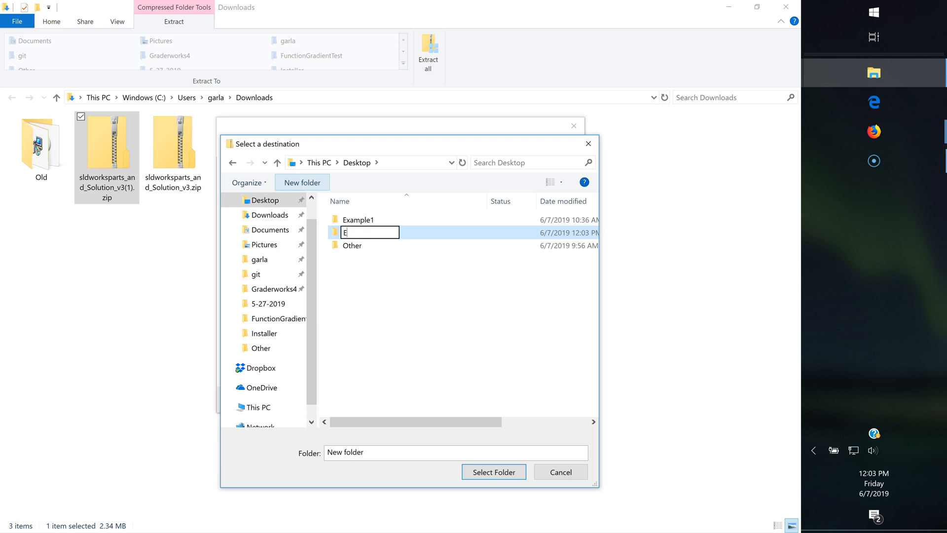
{"action": "type", "text": "xample2"}
{"action": "key", "text": "Return"}
{"action": "left_click", "coordinate": [494, 472]}
{"action": "left_click", "coordinate": [525, 398]}
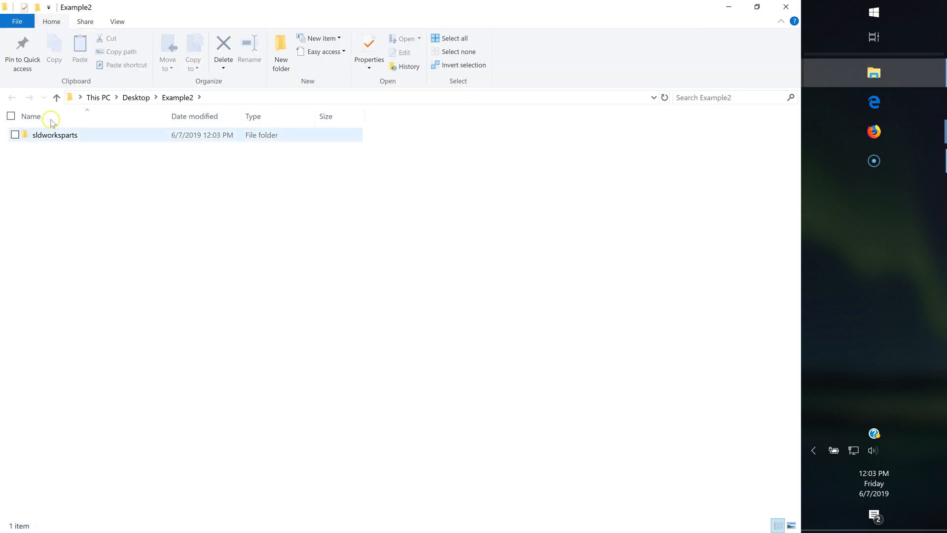
{"action": "double_click", "coordinate": [57, 131]}
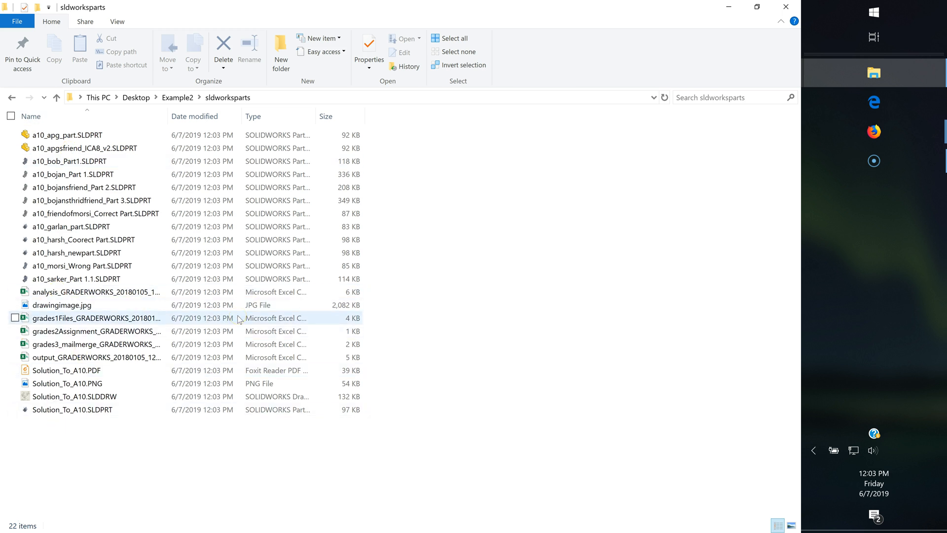
Launch the Graderworks application
{"action": "key", "text": "super"}
{"action": "type", "text": "grad"}
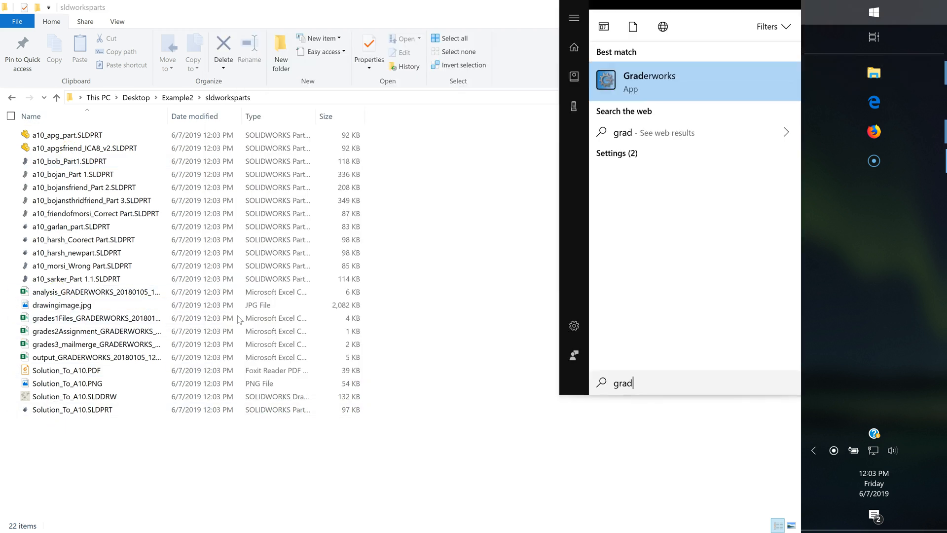
{"action": "key", "text": "Return"}
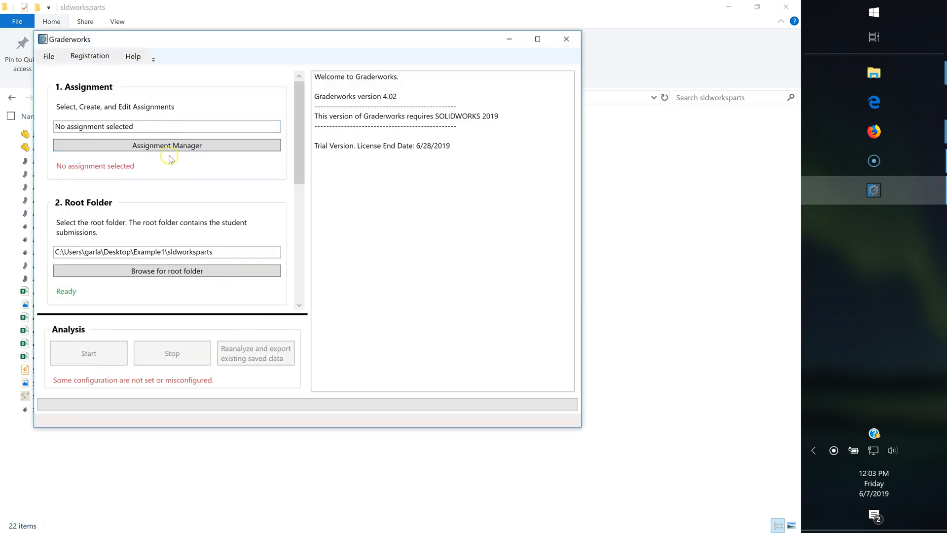
Create a new assignment named Example1 in the Assignment Manager and return to the main Graderworks window
{"action": "left_click", "coordinate": [199, 146]}
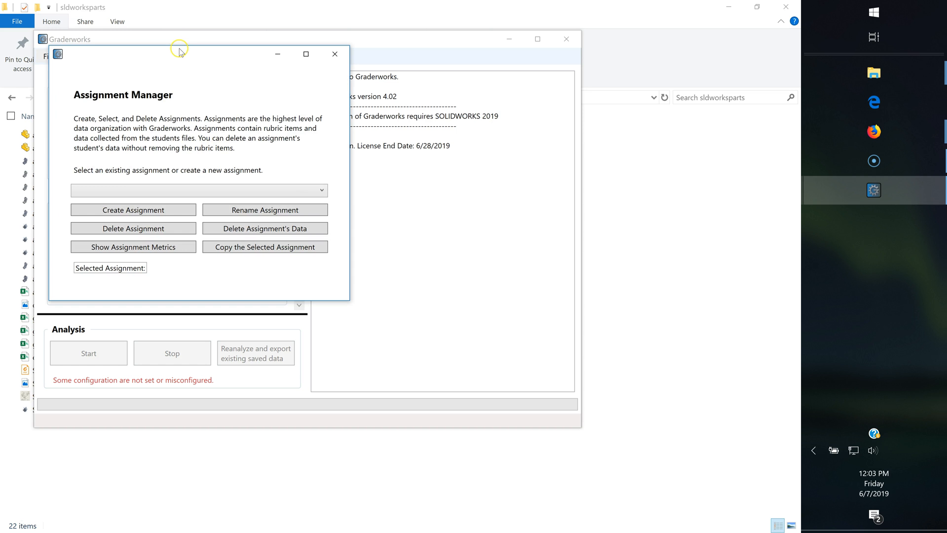
{"action": "left_click", "coordinate": [164, 211]}
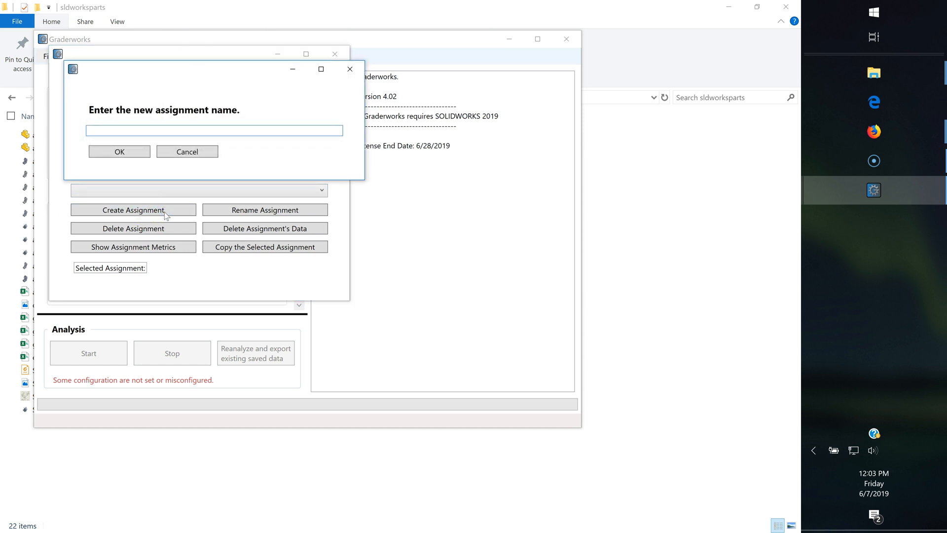
{"action": "type", "text": "Example1"}
{"action": "key", "text": "Return"}
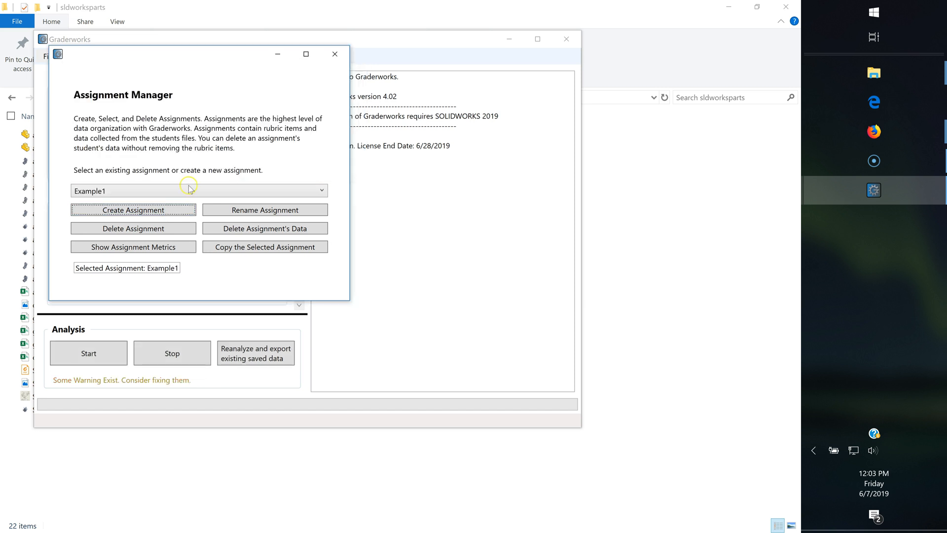
{"action": "left_click", "coordinate": [335, 54]}
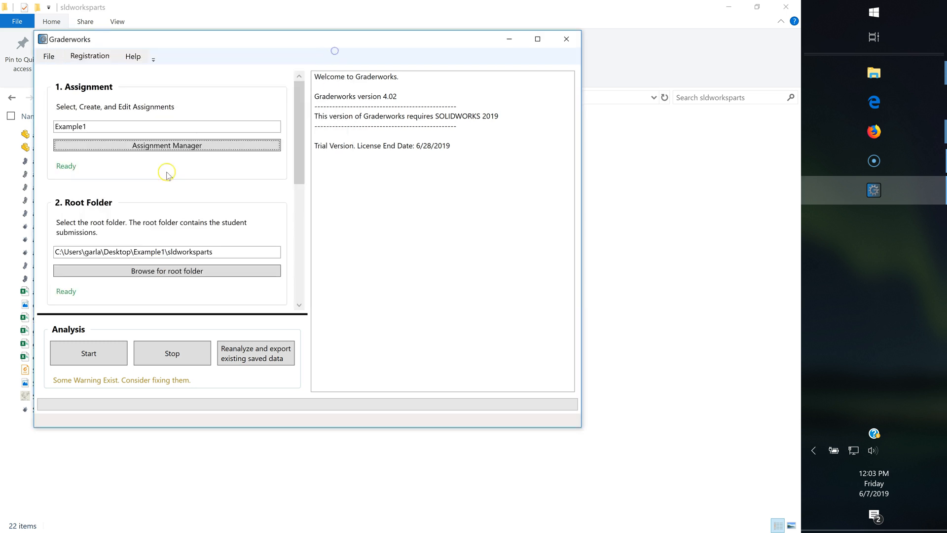
Set the root folder for student submissions to the sldworksparts folder inside Example2 on the Desktop
{"action": "left_click", "coordinate": [166, 273]}
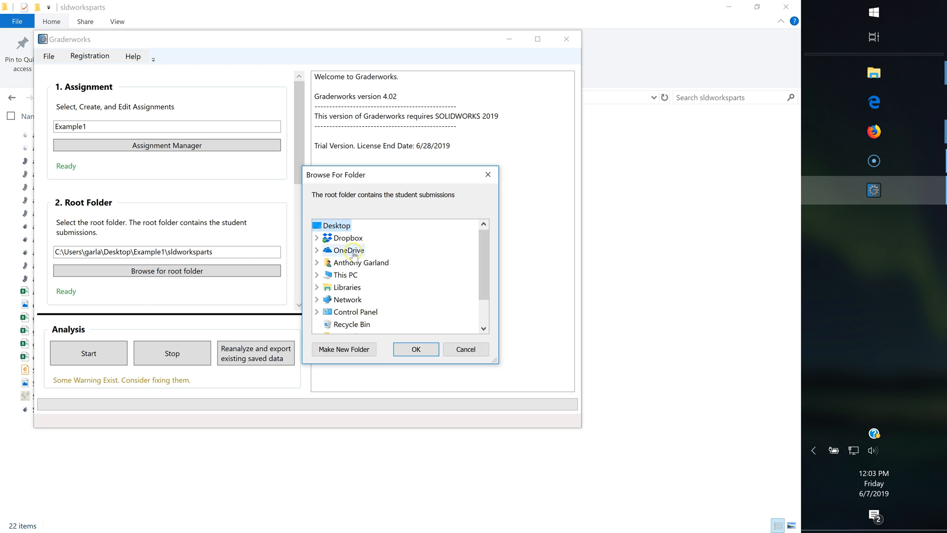
{"action": "scroll", "coordinate": [371, 265], "scroll_direction": "down", "scroll_amount": 1}
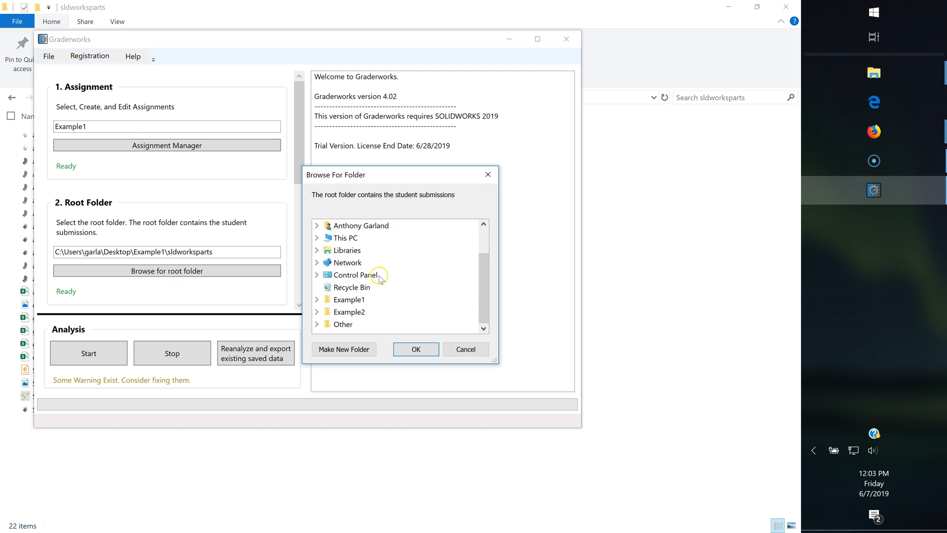
{"action": "left_click", "coordinate": [361, 311]}
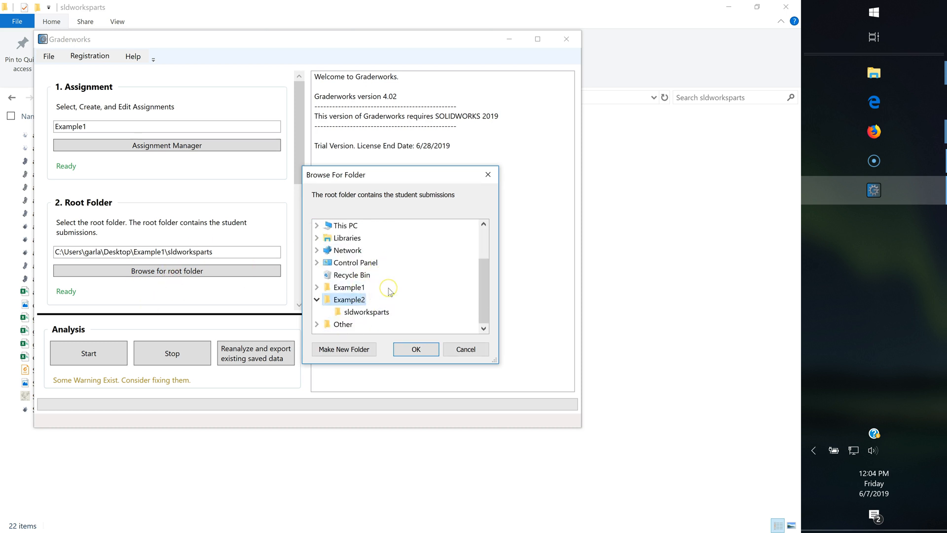
{"action": "left_click", "coordinate": [366, 311]}
{"action": "left_click", "coordinate": [416, 349]}
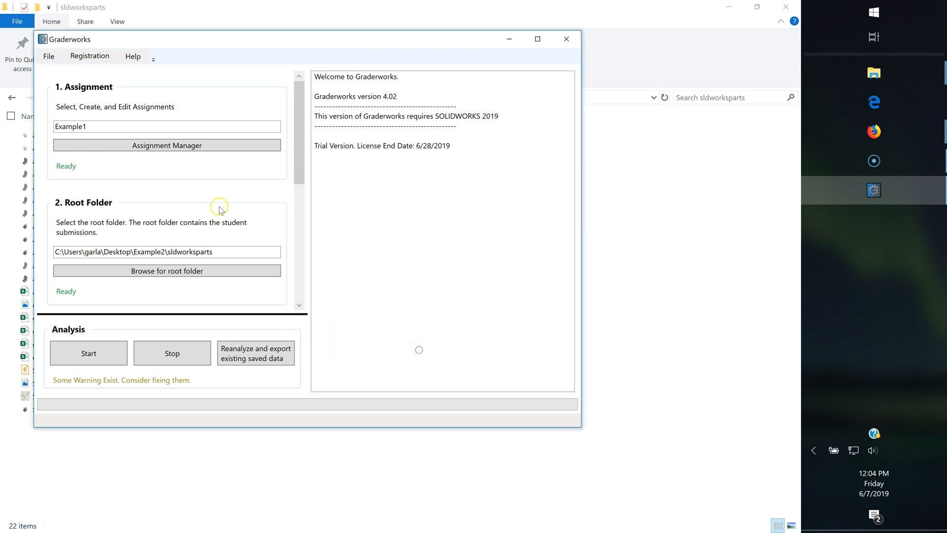
Configure data collection for SOLIDWORKS files in root folder, excluding assembly and drawing files so only part files are analyzed
{"action": "scroll", "coordinate": [220, 208], "scroll_direction": "down", "scroll_amount": 3}
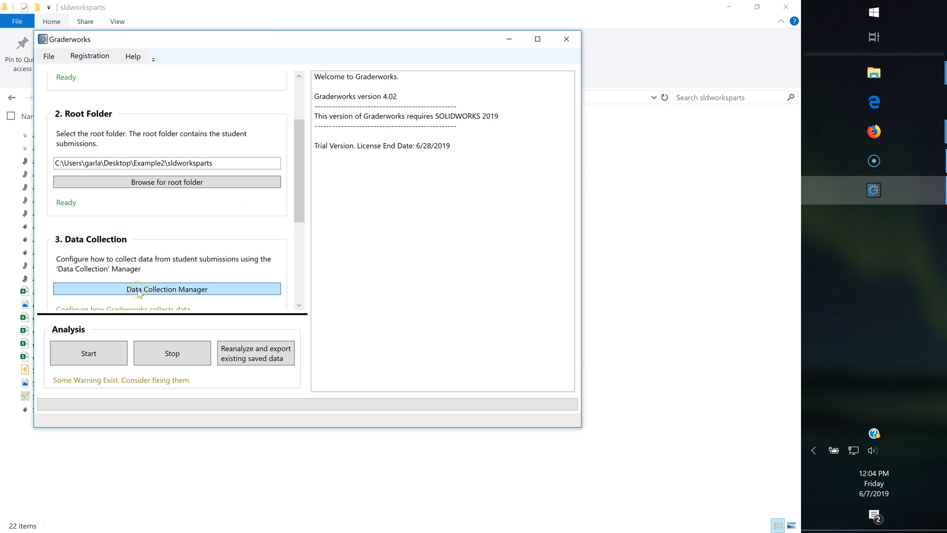
{"action": "left_click", "coordinate": [139, 292]}
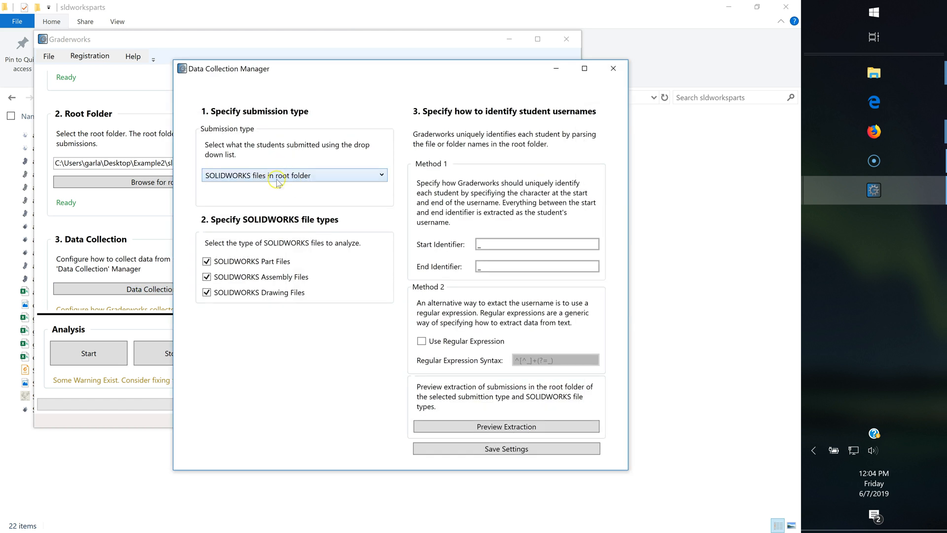
{"action": "left_click", "coordinate": [265, 176]}
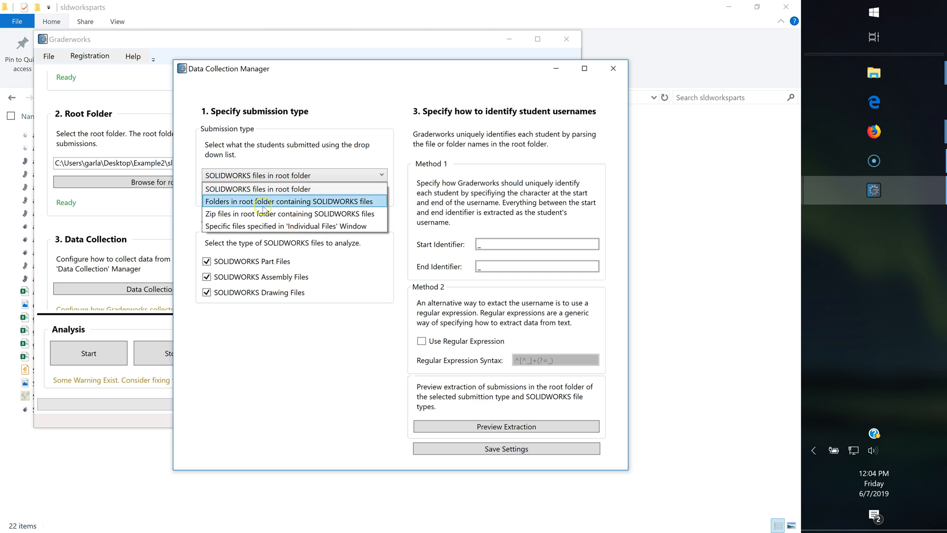
{"action": "left_click", "coordinate": [263, 194]}
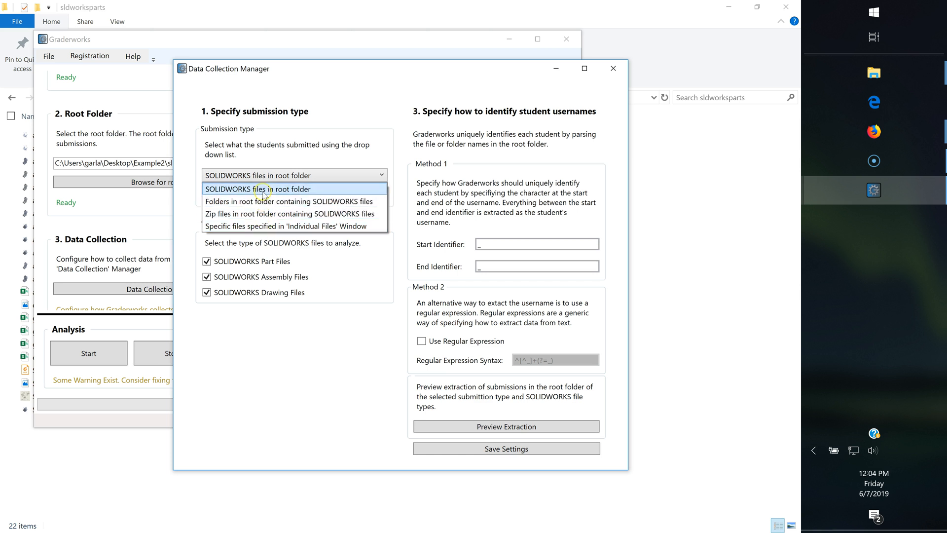
{"action": "left_click", "coordinate": [263, 194]}
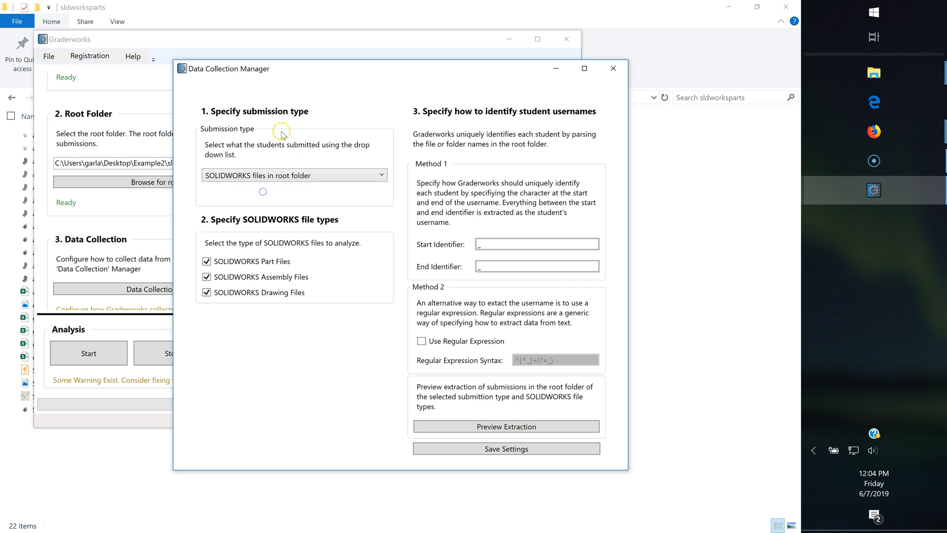
{"action": "left_click", "coordinate": [258, 278]}
{"action": "left_click", "coordinate": [257, 294]}
Check the username start and end identifiers against the student file names in the sldworksparts folder
{"action": "left_click", "coordinate": [511, 245]}
{"action": "left_click", "coordinate": [689, 191]}
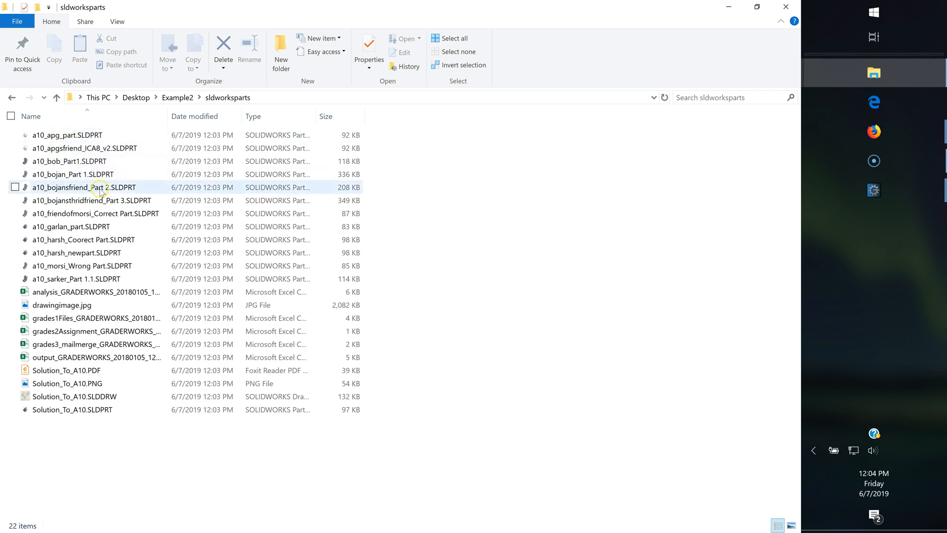
{"action": "key", "text": "alt+Tab"}
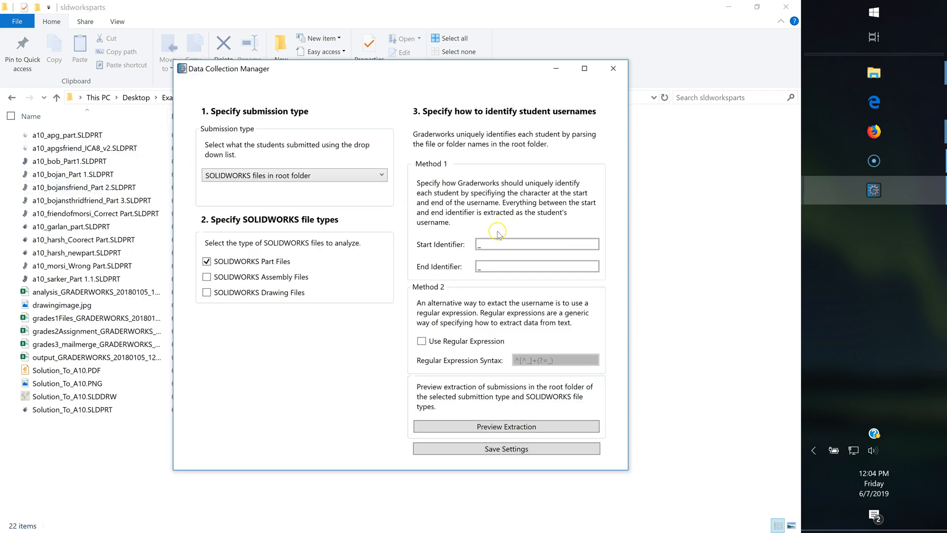
{"action": "left_click", "coordinate": [498, 244]}
{"action": "left_click", "coordinate": [482, 244]}
{"action": "left_click", "coordinate": [483, 266]}
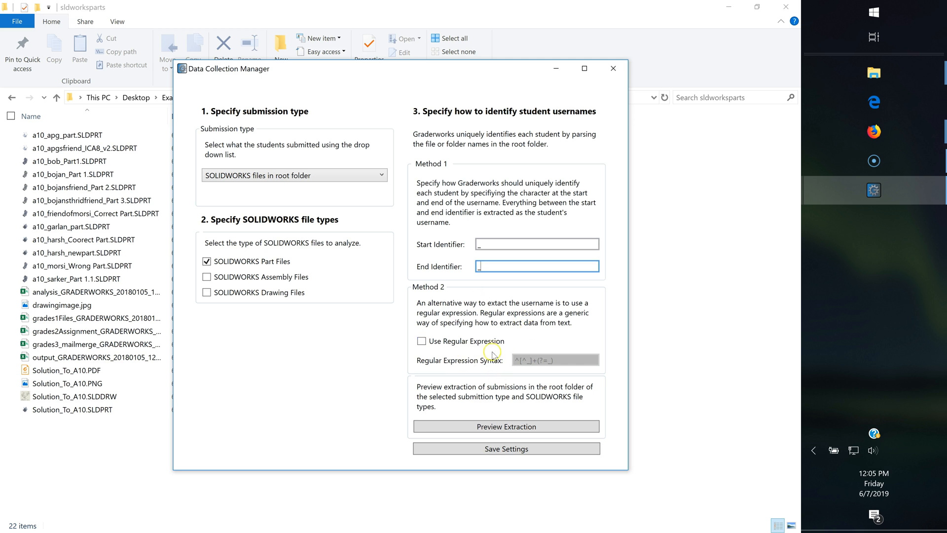
Preview the extraction of student usernames and save the data collection settings
{"action": "left_click", "coordinate": [460, 431]}
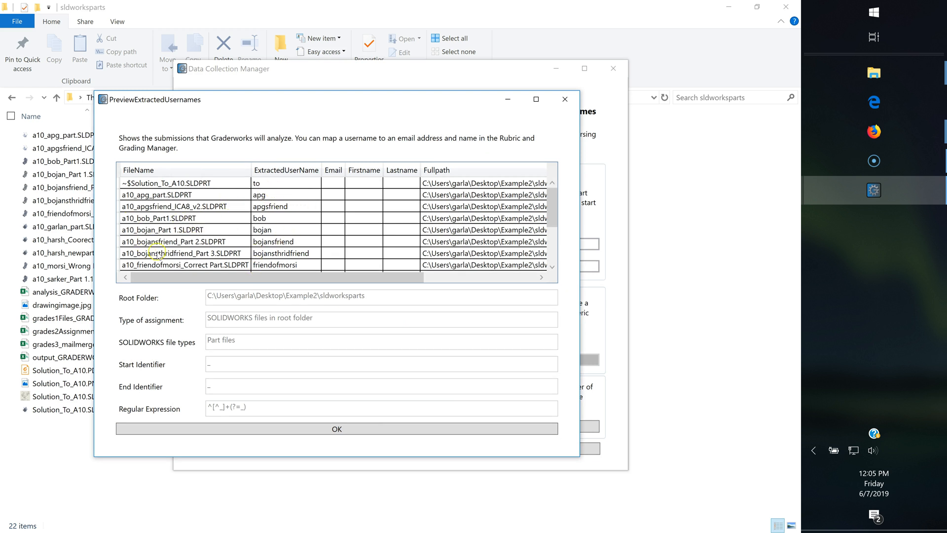
{"action": "left_click", "coordinate": [306, 430]}
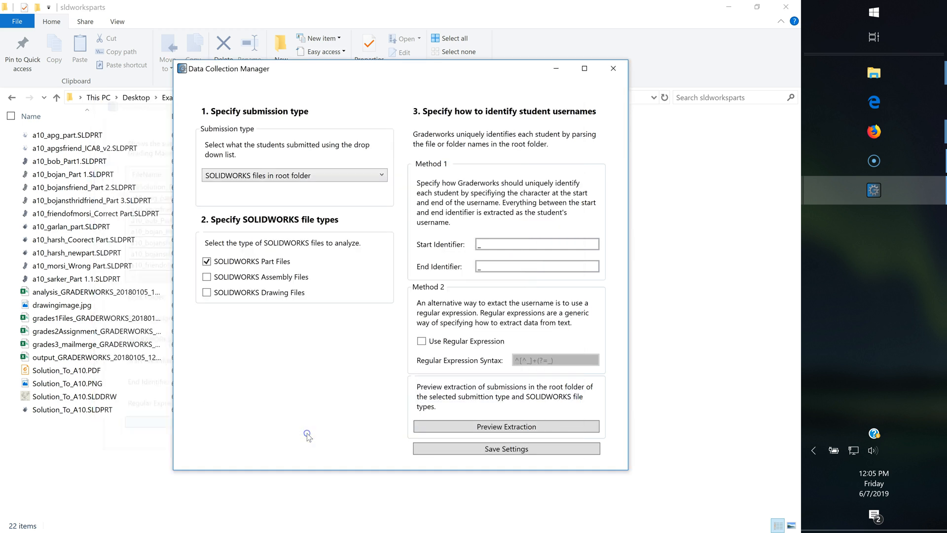
{"action": "left_click", "coordinate": [483, 447]}
Create a rubric item named "Solution to A10" in the Rubric and Grading Manager
{"action": "scroll", "coordinate": [209, 278], "scroll_direction": "down", "scroll_amount": 3}
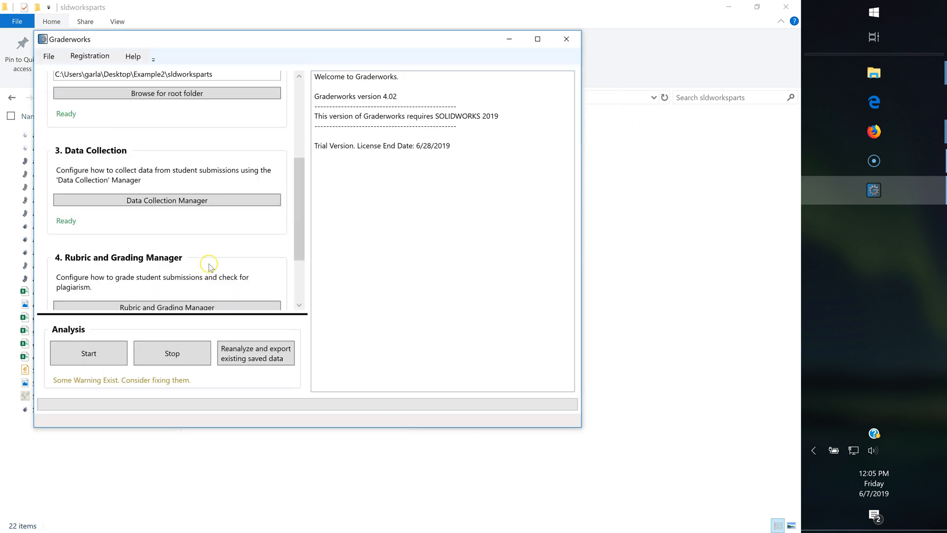
{"action": "scroll", "coordinate": [207, 243], "scroll_direction": "down", "scroll_amount": 3}
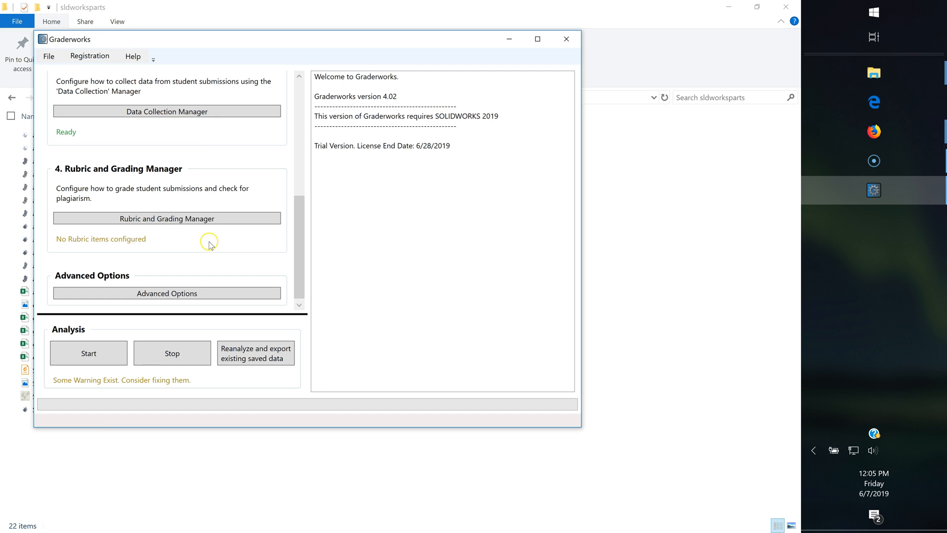
{"action": "left_click", "coordinate": [175, 218]}
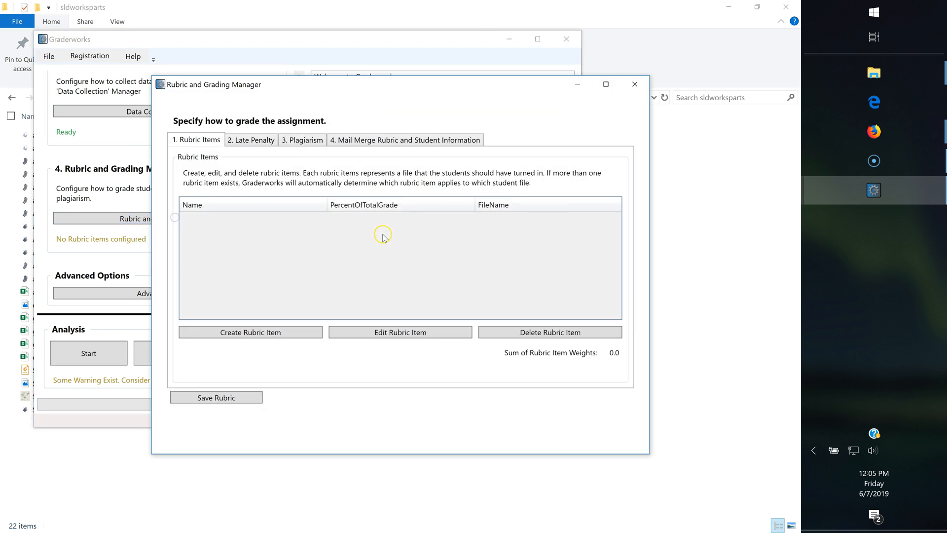
{"action": "left_click", "coordinate": [270, 333]}
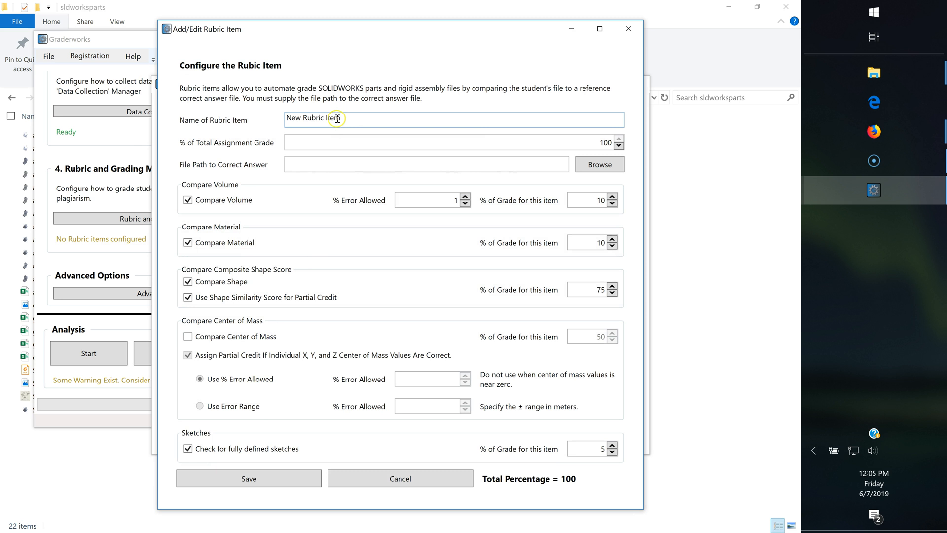
{"action": "triple_click", "coordinate": [362, 117]}
{"action": "type", "text": "Solution to A10"}
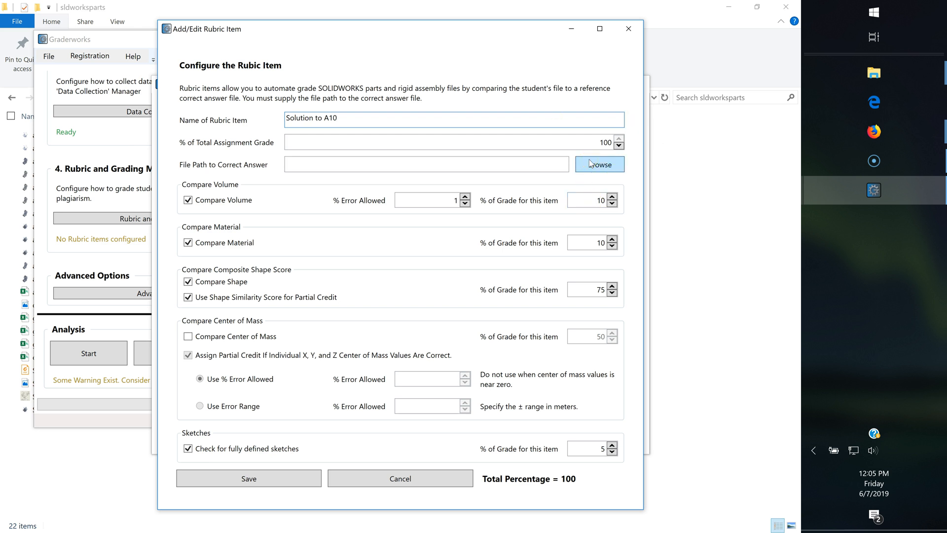
Set Solution_To_A10.SLDPRT from Example1's sldworksparts folder as the correct answer file, and save the rubric item and rubric
{"action": "left_click", "coordinate": [616, 172]}
{"action": "left_click", "coordinate": [592, 125]}
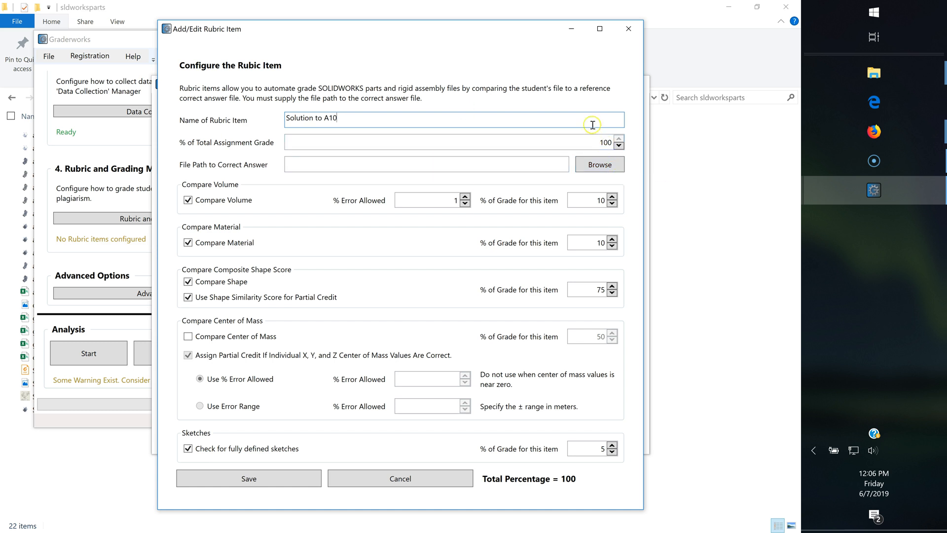
{"action": "left_click", "coordinate": [600, 165]}
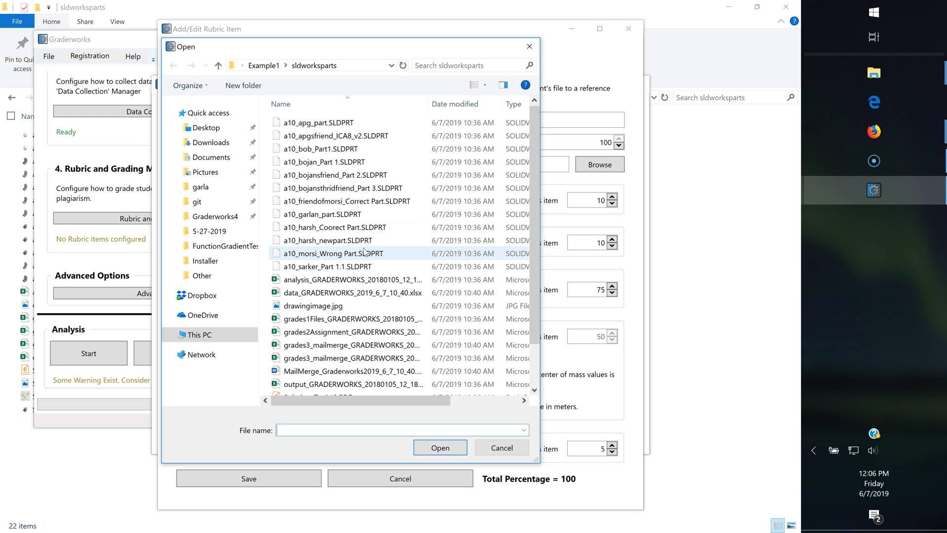
{"action": "scroll", "coordinate": [364, 251], "scroll_direction": "down", "scroll_amount": 1}
{"action": "left_click", "coordinate": [335, 389]}
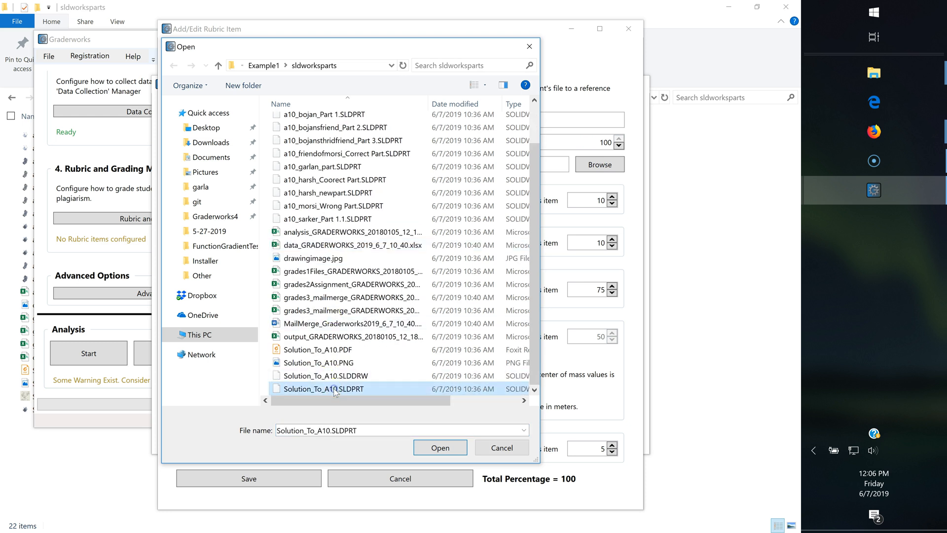
{"action": "left_click", "coordinate": [440, 447]}
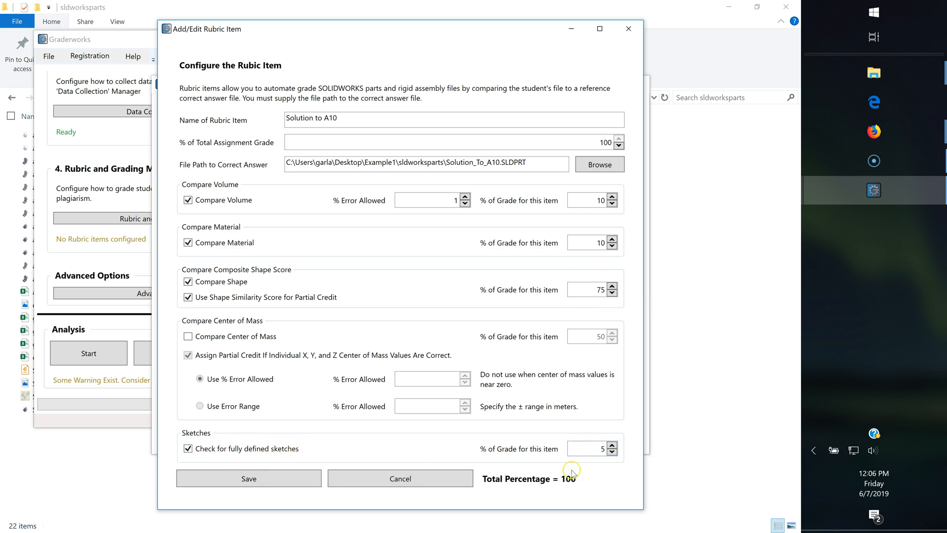
{"action": "left_click", "coordinate": [269, 486]}
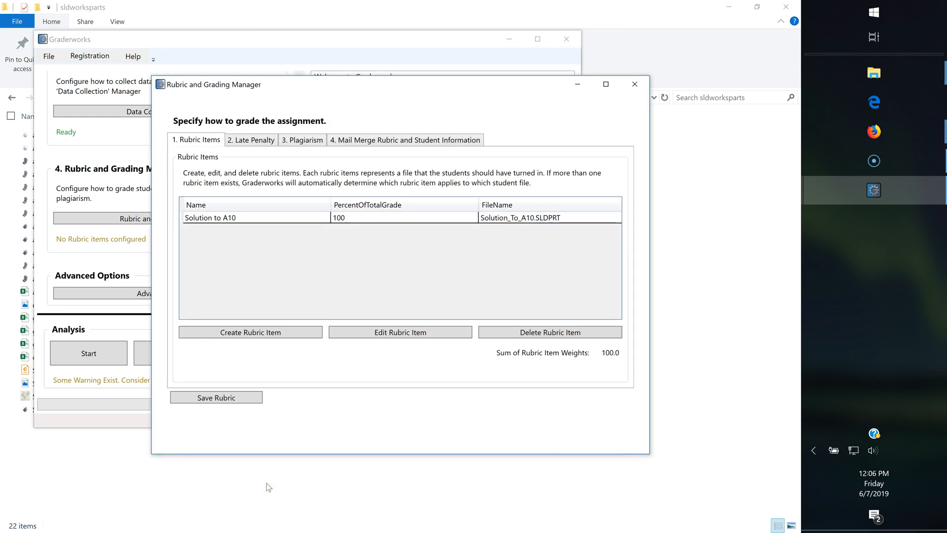
{"action": "left_click", "coordinate": [213, 398]}
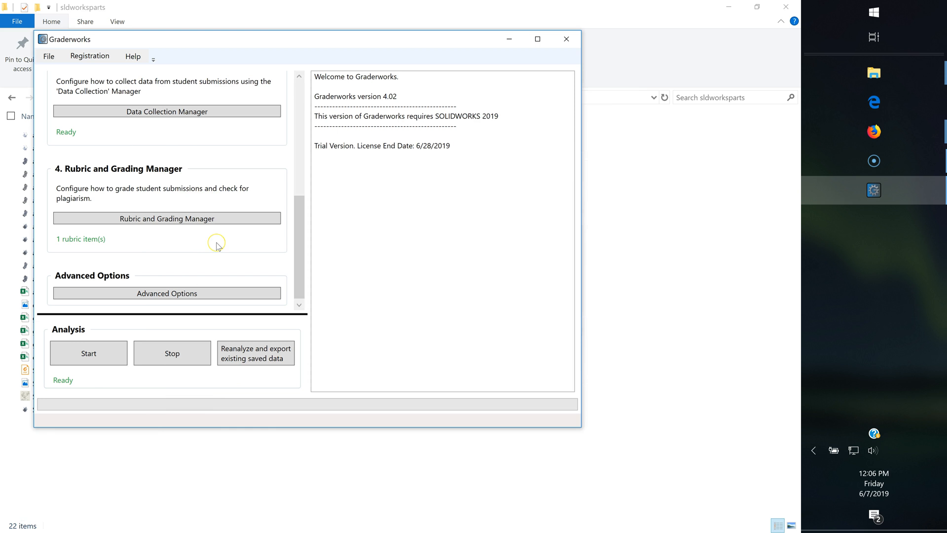
Run the analysis on the student submissions and check the end of the log for the output files
{"action": "left_click", "coordinate": [102, 360]}
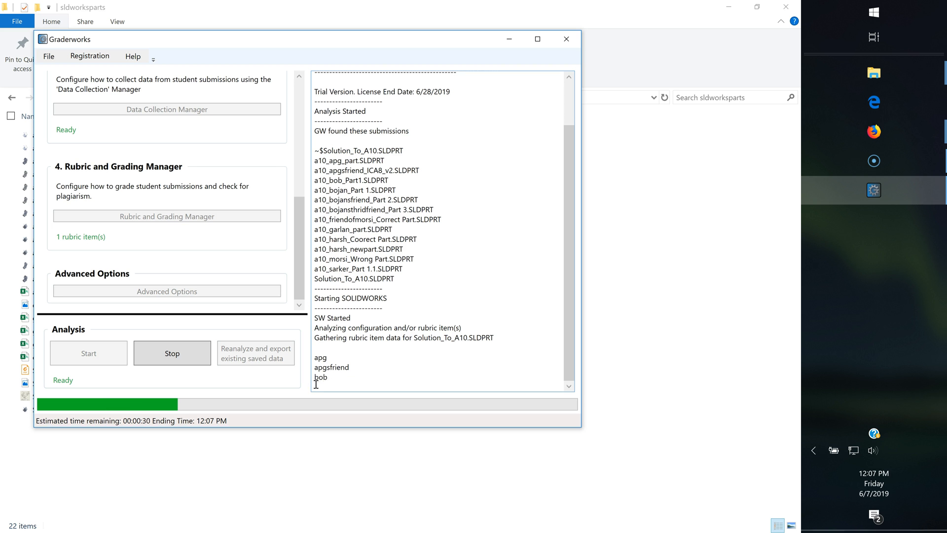
{"action": "left_click", "coordinate": [324, 389]}
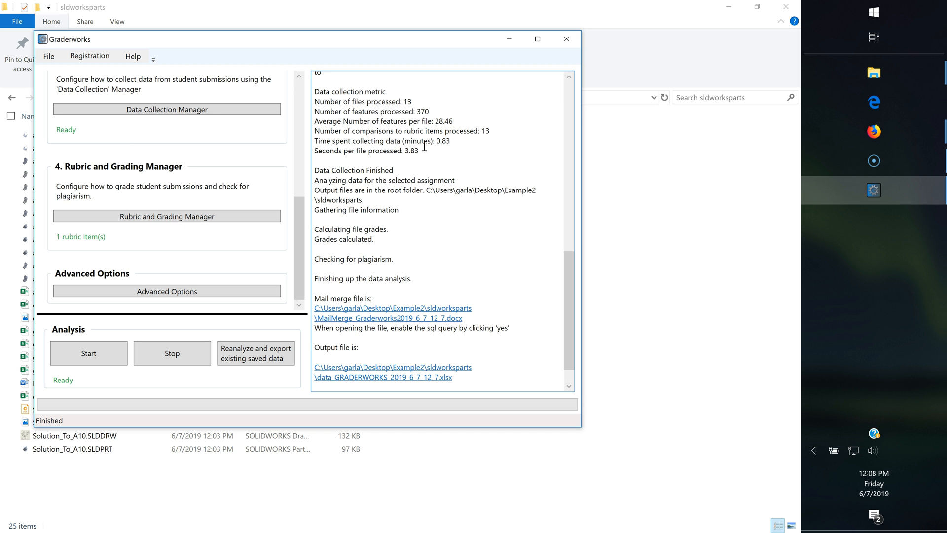
{"action": "scroll", "coordinate": [442, 200], "scroll_direction": "down", "scroll_amount": 1}
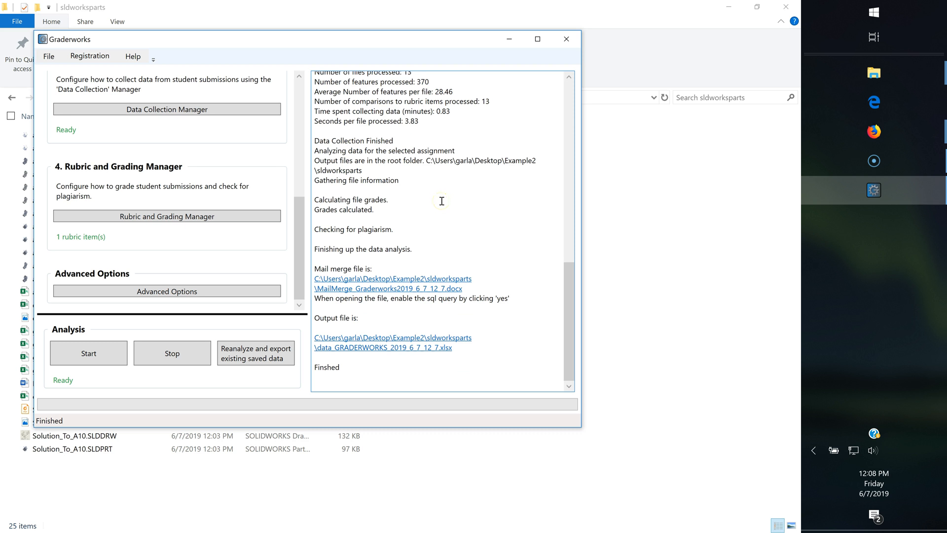
Open the output workbook data_GRADERWORKS_2019_6_7_12_7.xlsx in Excel and review its file grade, assignment grade, total grade and plagiarism sheets
{"action": "left_click", "coordinate": [374, 344]}
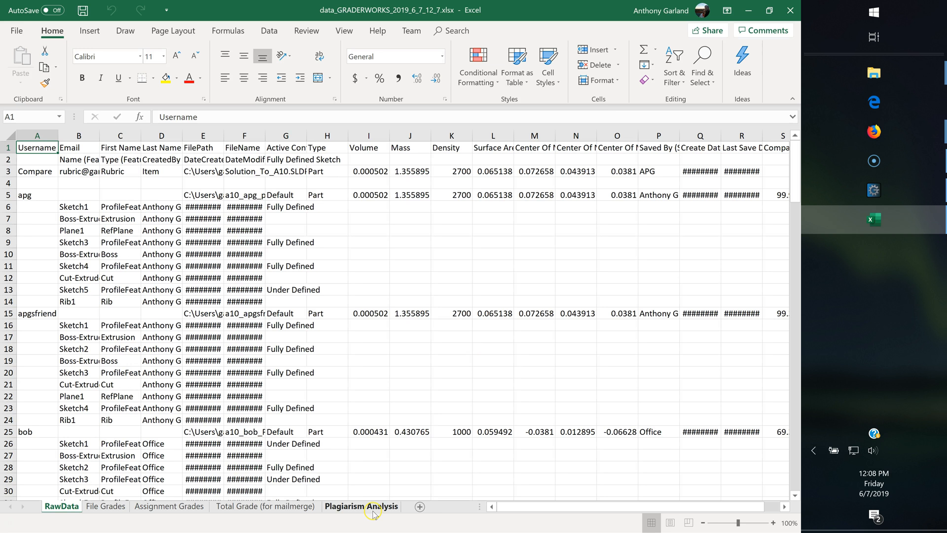
{"action": "left_click", "coordinate": [99, 507]}
{"action": "left_click", "coordinate": [161, 505]}
{"action": "left_click", "coordinate": [257, 508]}
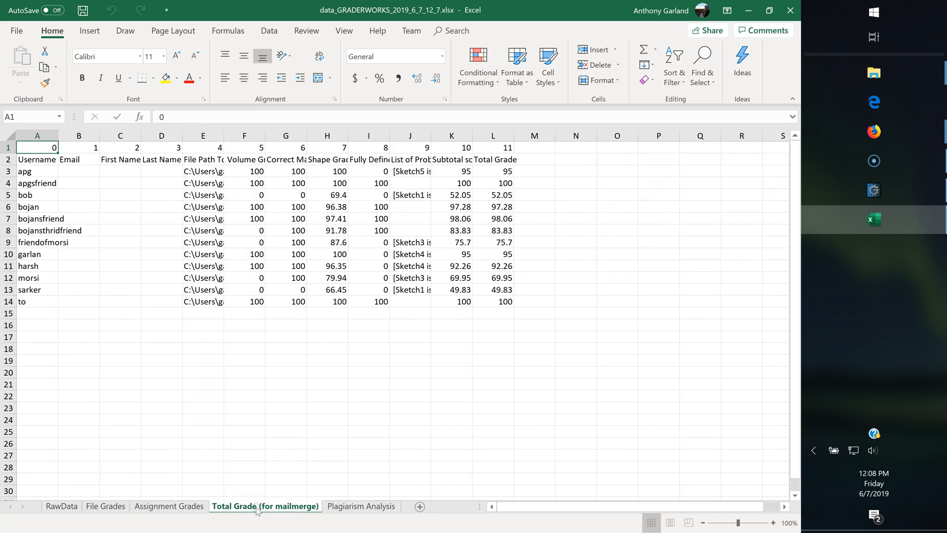
{"action": "left_click", "coordinate": [379, 507]}
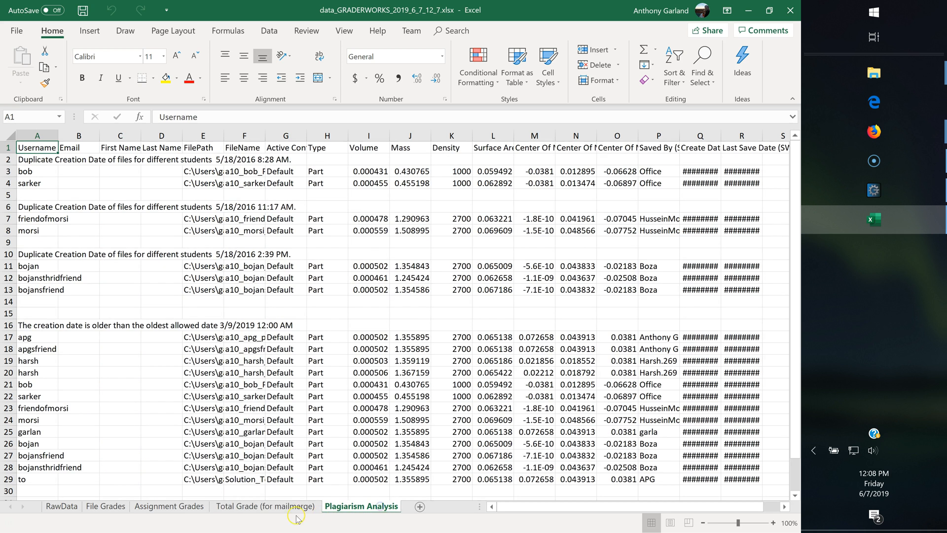
{"action": "left_click", "coordinate": [288, 508]}
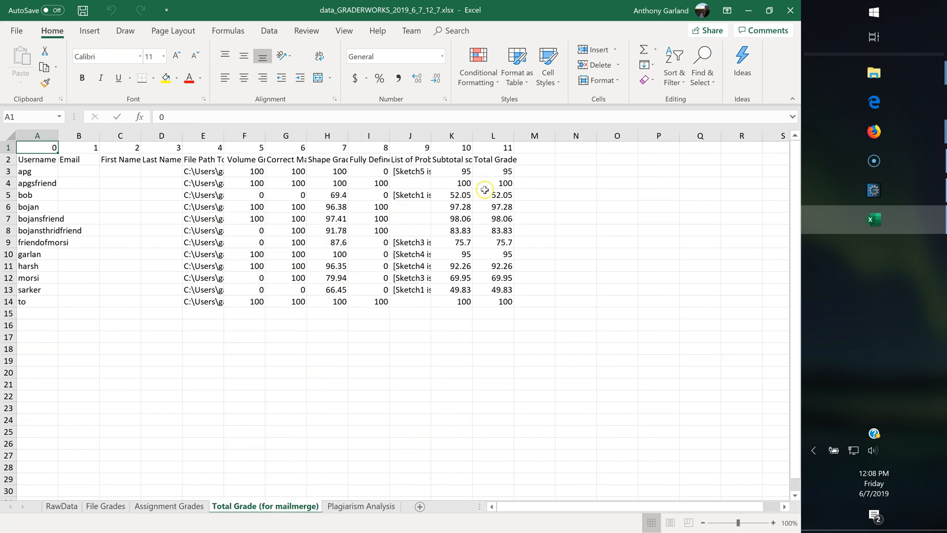
Widen the FilePath and FileName columns on the RawData sheet
{"action": "left_click", "coordinate": [58, 506]}
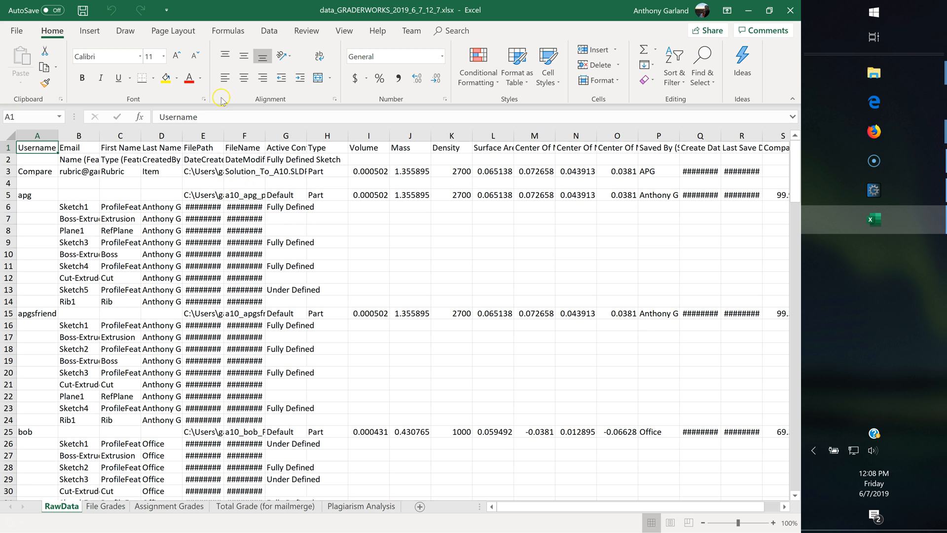
{"action": "left_click_drag", "start_coordinate": [225, 133], "coordinate": [348, 136]}
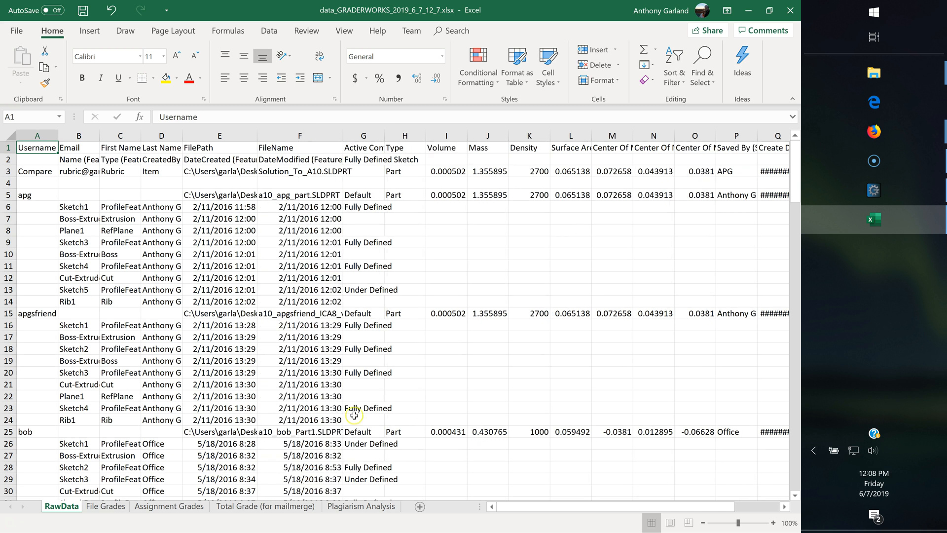
Examine the volume grades, subtotal scores and total grades of the students on the Total Grade (for mailmerge) sheet
{"action": "left_click", "coordinate": [292, 508]}
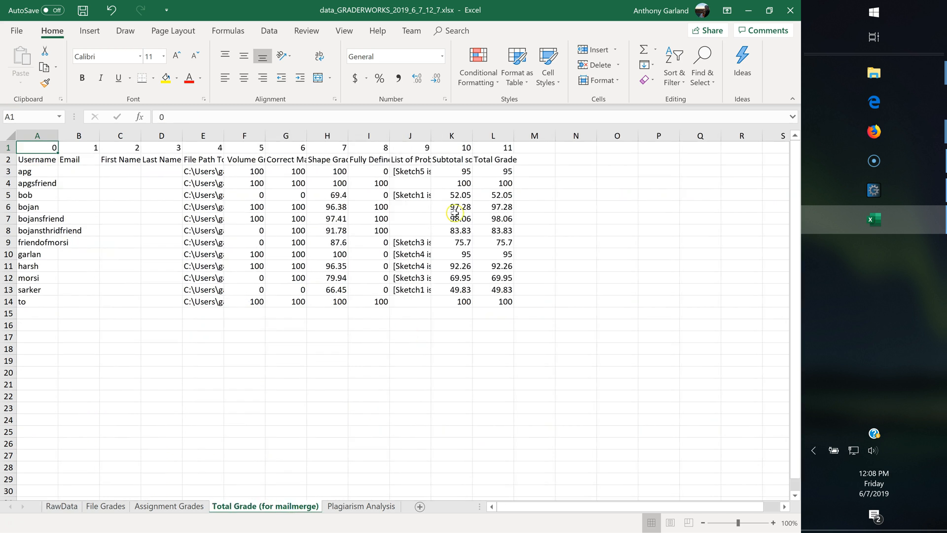
{"action": "left_click", "coordinate": [486, 171]}
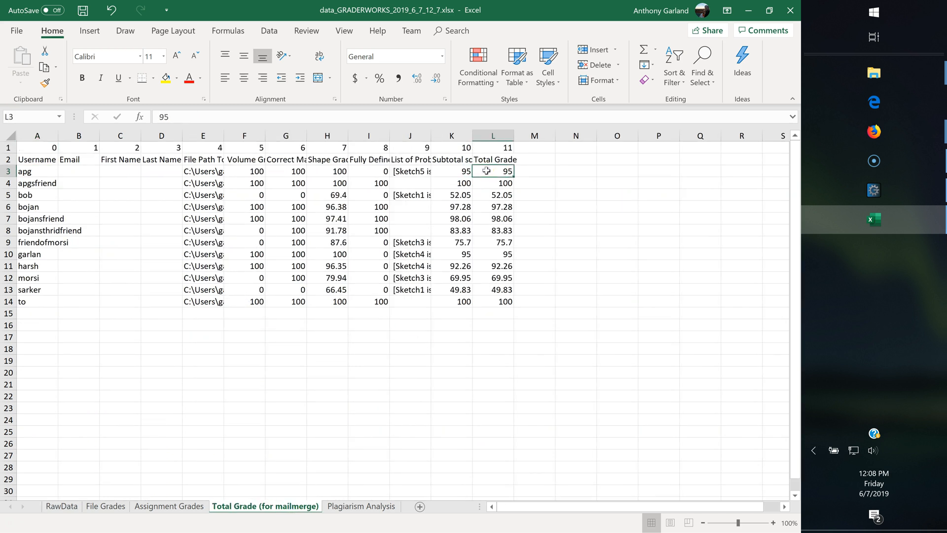
{"action": "left_click", "coordinate": [256, 172]}
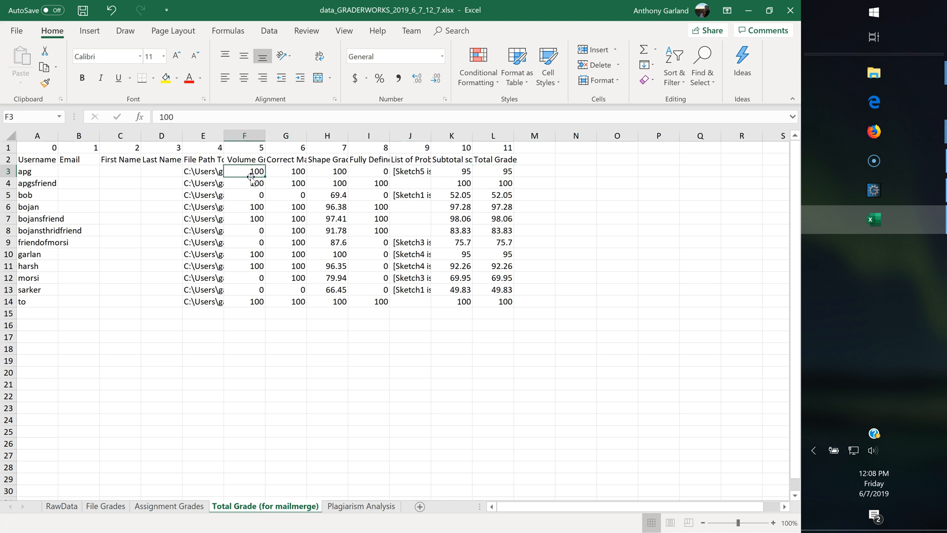
{"action": "left_click_drag", "start_coordinate": [493, 171], "coordinate": [503, 301]}
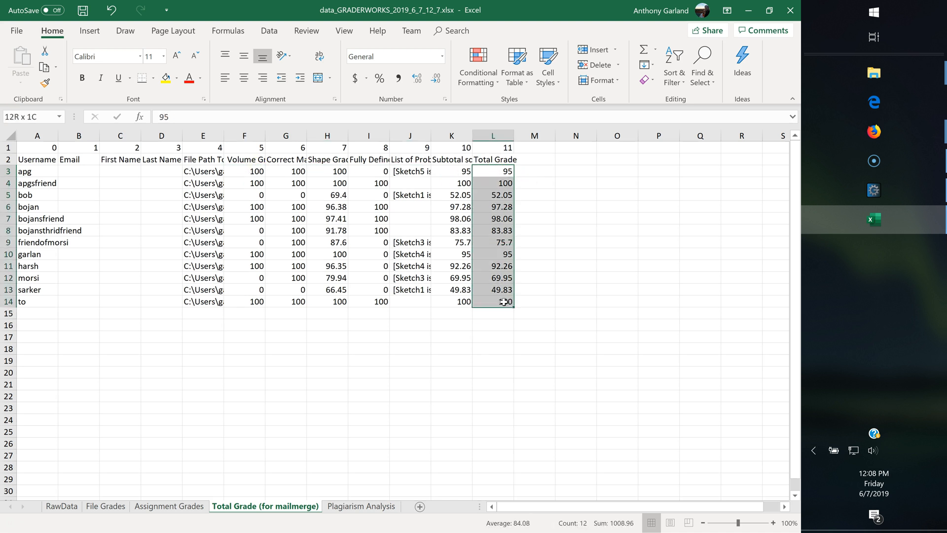
{"action": "left_click_drag", "start_coordinate": [461, 171], "coordinate": [457, 301]}
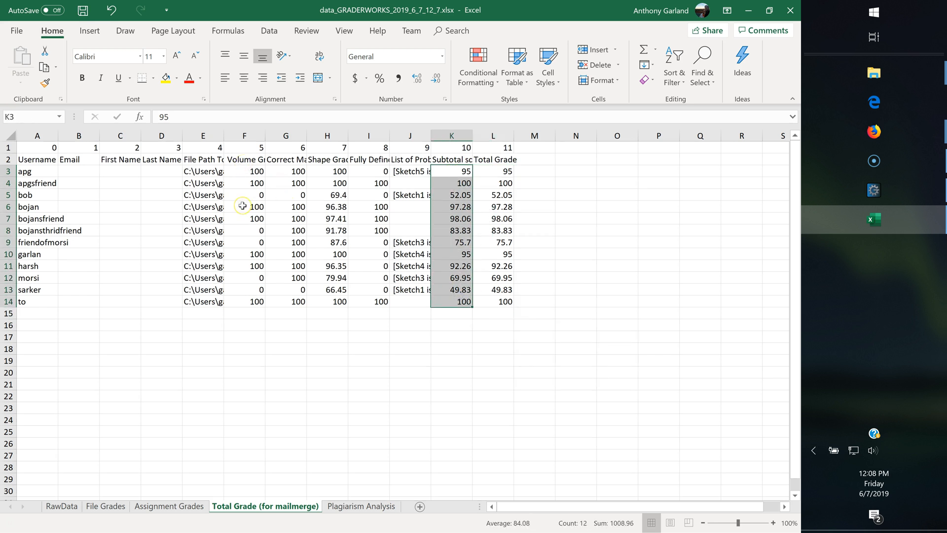
Switch to Graderworks and open the MailMerge_Graderworks2019_6_7_12_7.docx output in Word, allowing its SQL query to load the data
{"action": "key", "text": "alt+Tab"}
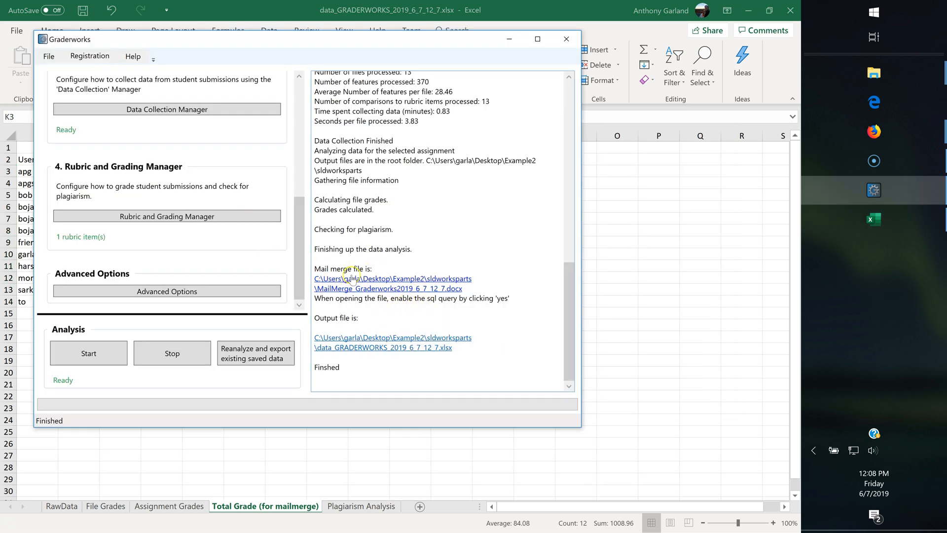
{"action": "left_click", "coordinate": [381, 281]}
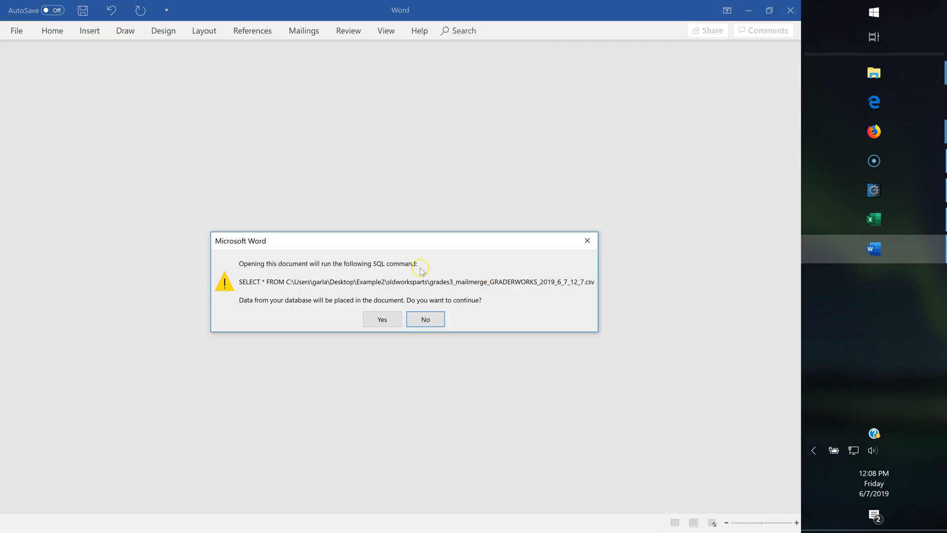
{"action": "left_click", "coordinate": [383, 320]}
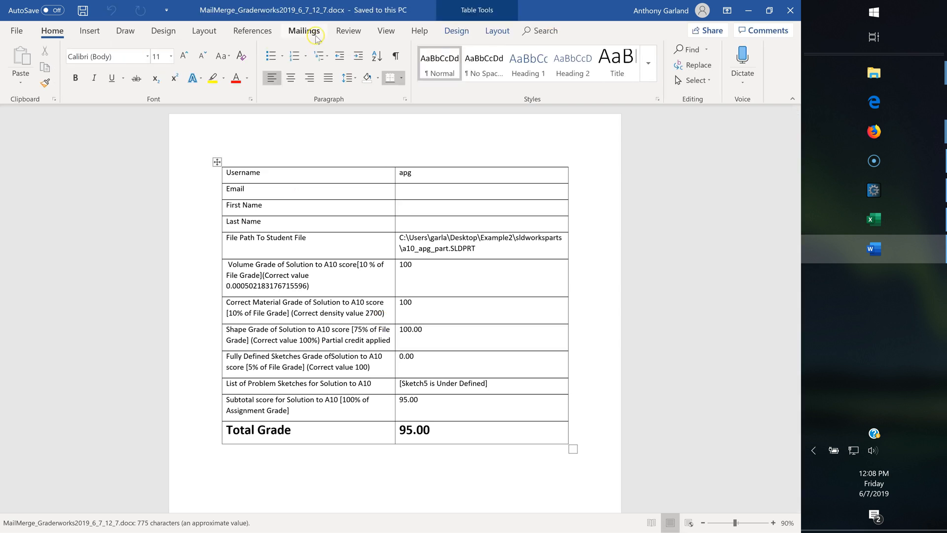
Show the underlying merge fields of the grade report and restore the preview of the student results
{"action": "left_click", "coordinate": [317, 32]}
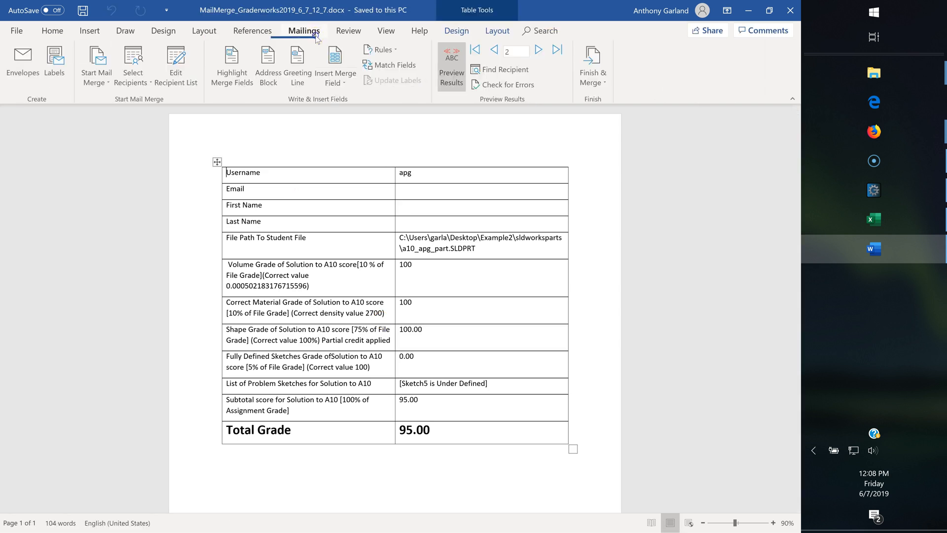
{"action": "left_click", "coordinate": [451, 77]}
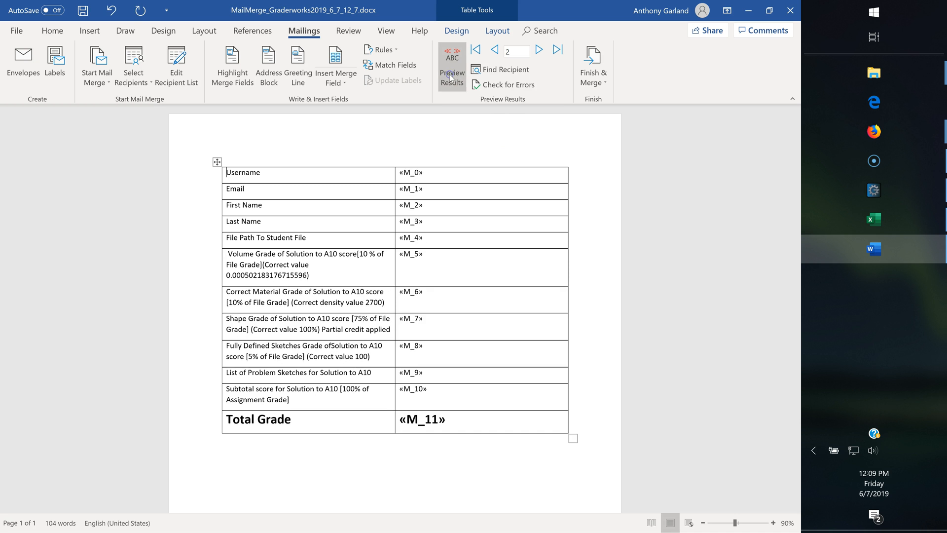
{"action": "left_click", "coordinate": [450, 77]}
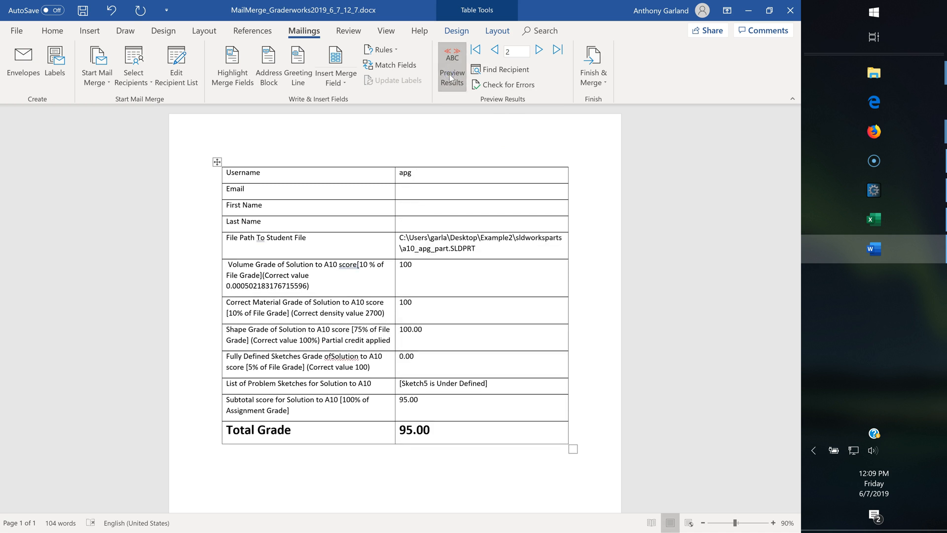
Page through the student records in the mail merge preview to review their grade breakdowns, and switch back to Graderworks
{"action": "left_click", "coordinate": [538, 50]}
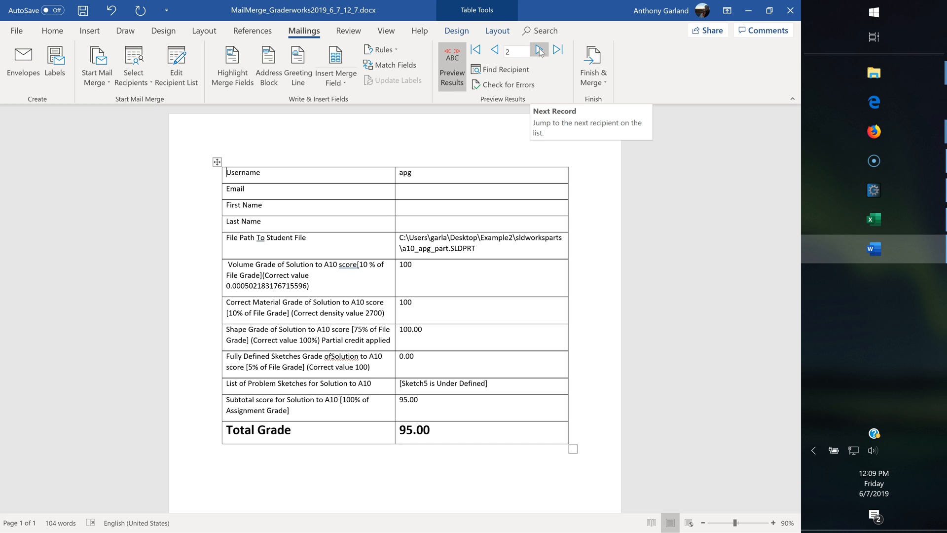
{"action": "left_click", "coordinate": [538, 51]}
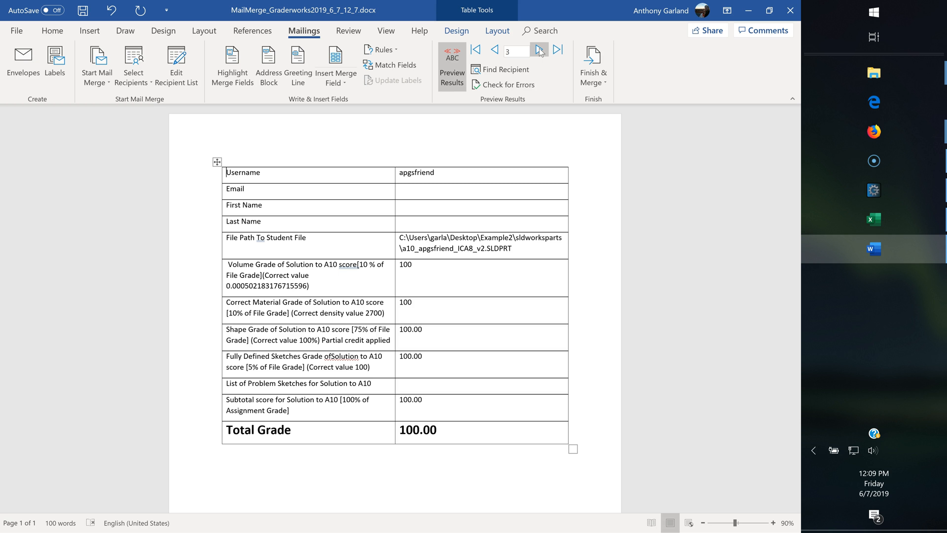
{"action": "left_click", "coordinate": [539, 51]}
{"action": "left_click", "coordinate": [290, 270]}
{"action": "left_click", "coordinate": [289, 422]}
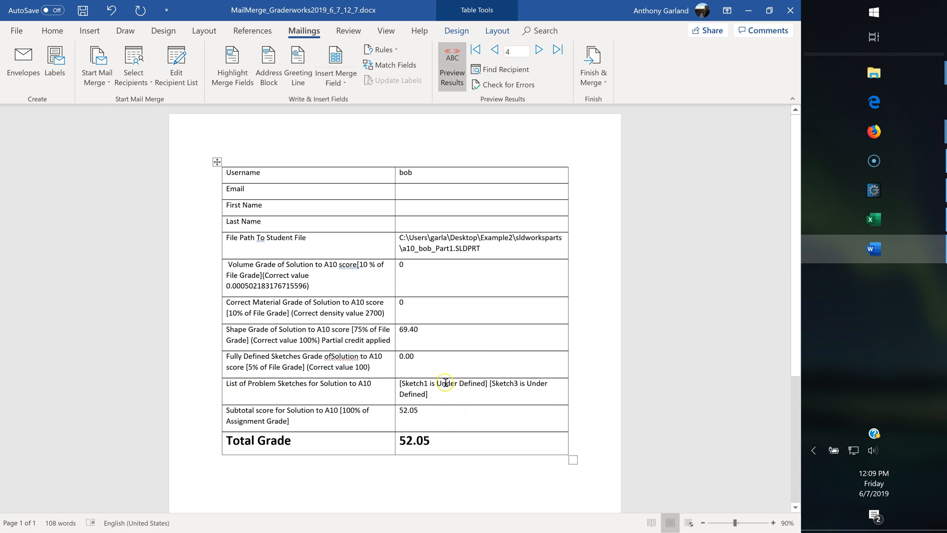
{"action": "left_click", "coordinate": [539, 49]}
{"action": "key", "text": "alt+Tab"}
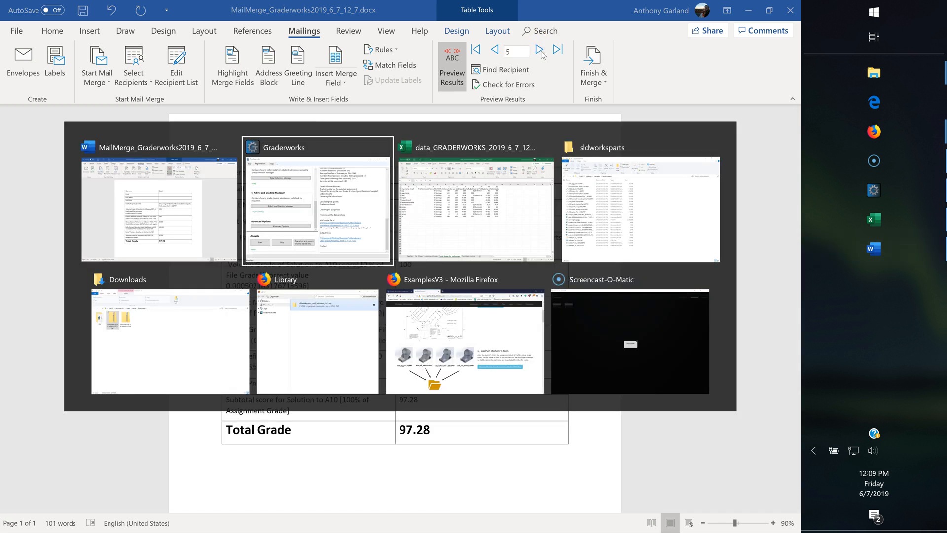